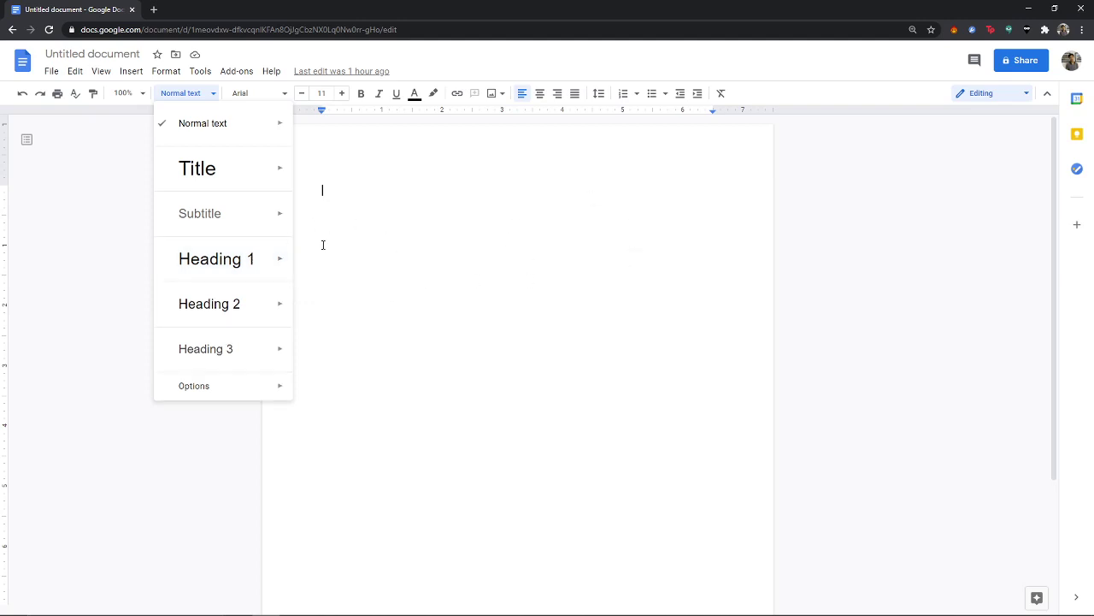
# Step: Try Heading 1 on the empty line, then revert it to Normal text
pyautogui.click(276, 259)
pyautogui.write('a')
pyautogui.press('BackSpace')
pyautogui.write('Con')
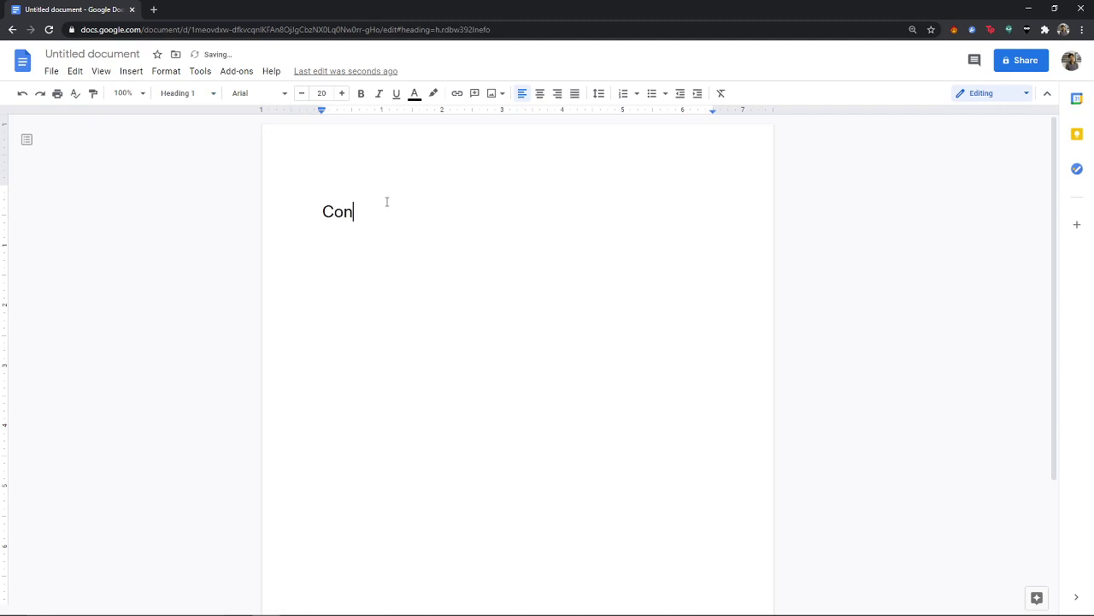
pyautogui.press('BackSpace')
pyautogui.press('BackSpace')
pyautogui.press('BackSpace')
pyautogui.press('BackSpace')
pyautogui.click(190, 94)
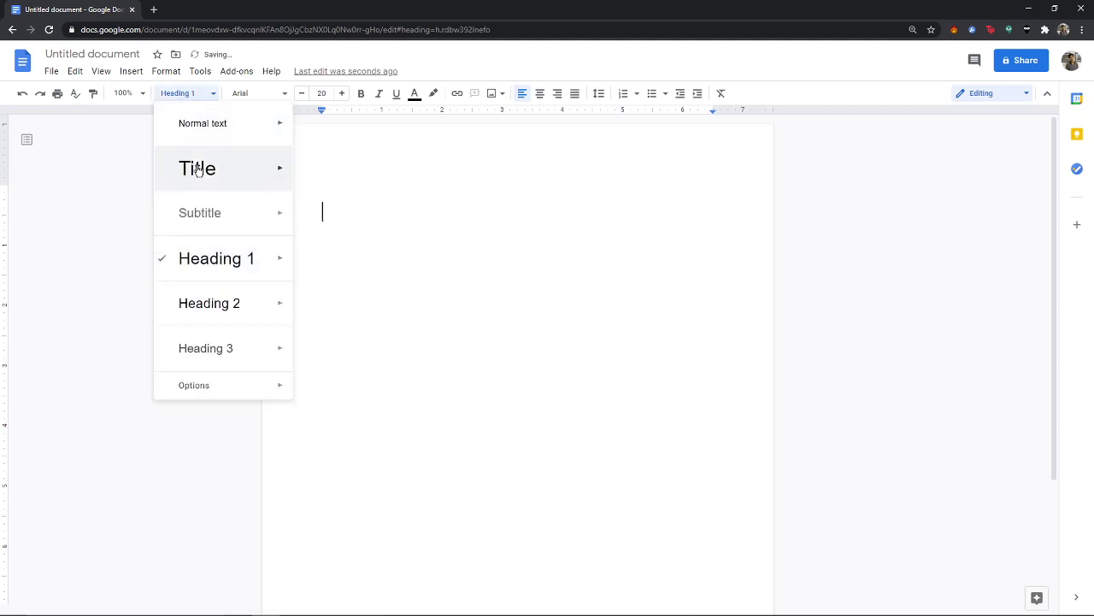
pyautogui.click(229, 140)
# Step: Browse the font list and set the font size to 12
pyautogui.hotkey('ctrl', 'a')
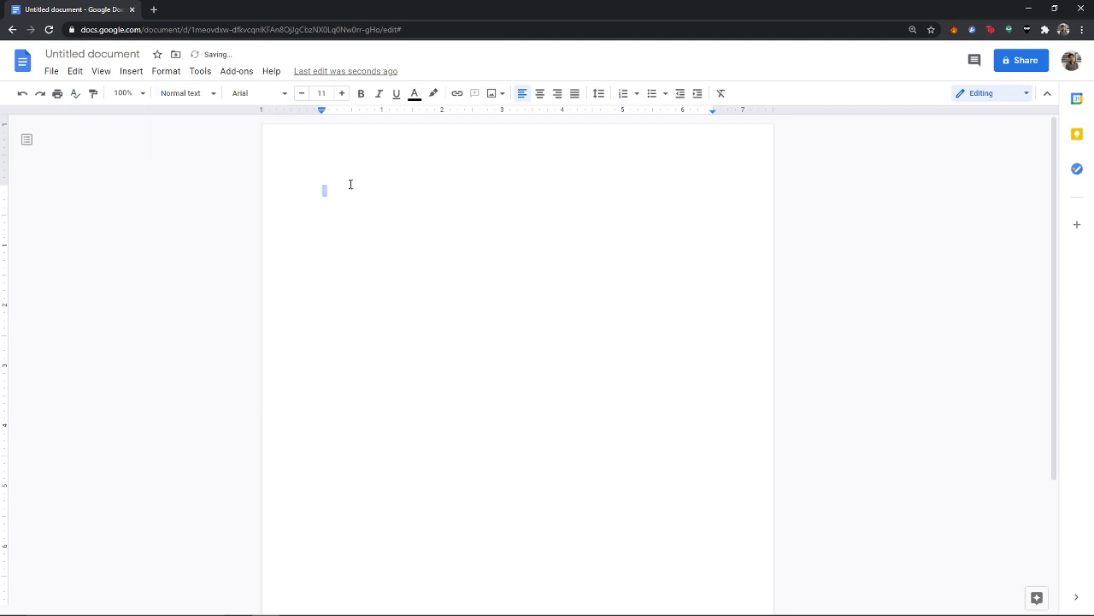
pyautogui.click(283, 96)
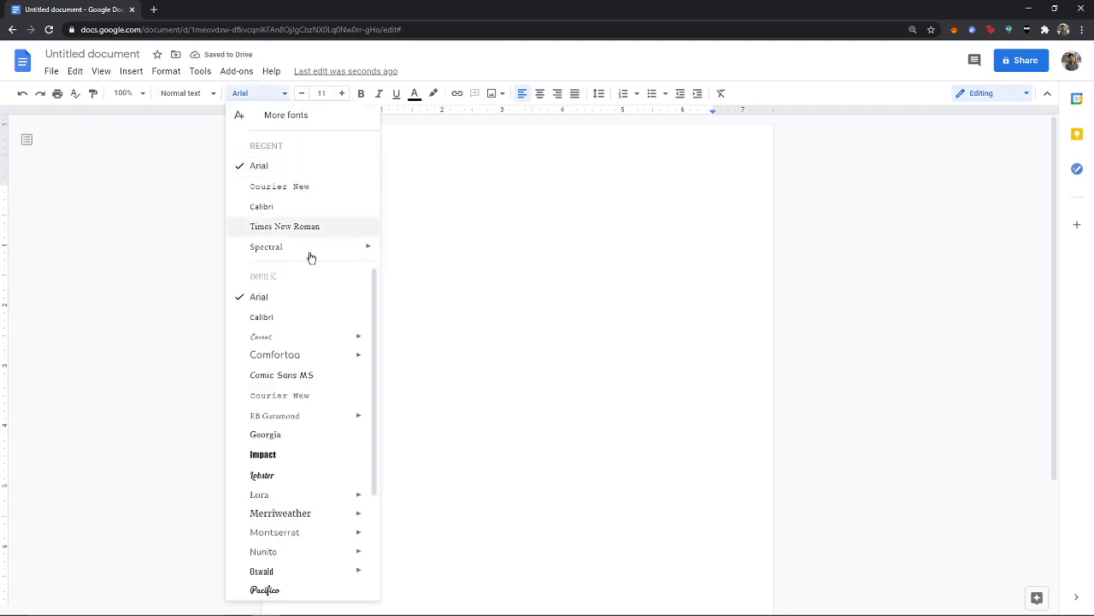
pyautogui.scroll(-3, 286, 393)
pyautogui.scroll(3, 278, 359)
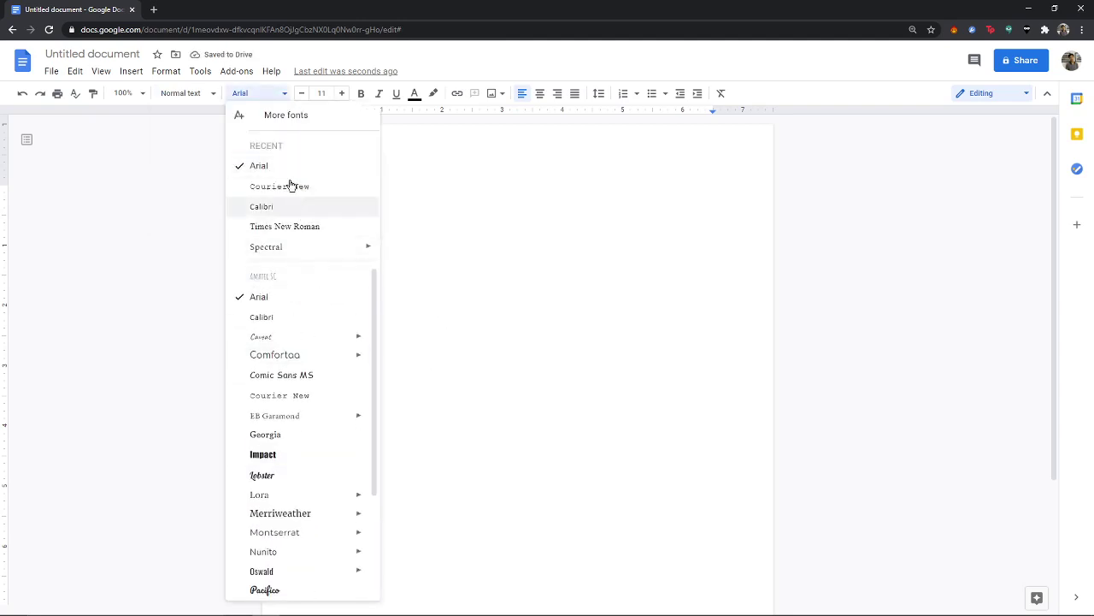
pyautogui.click(318, 93)
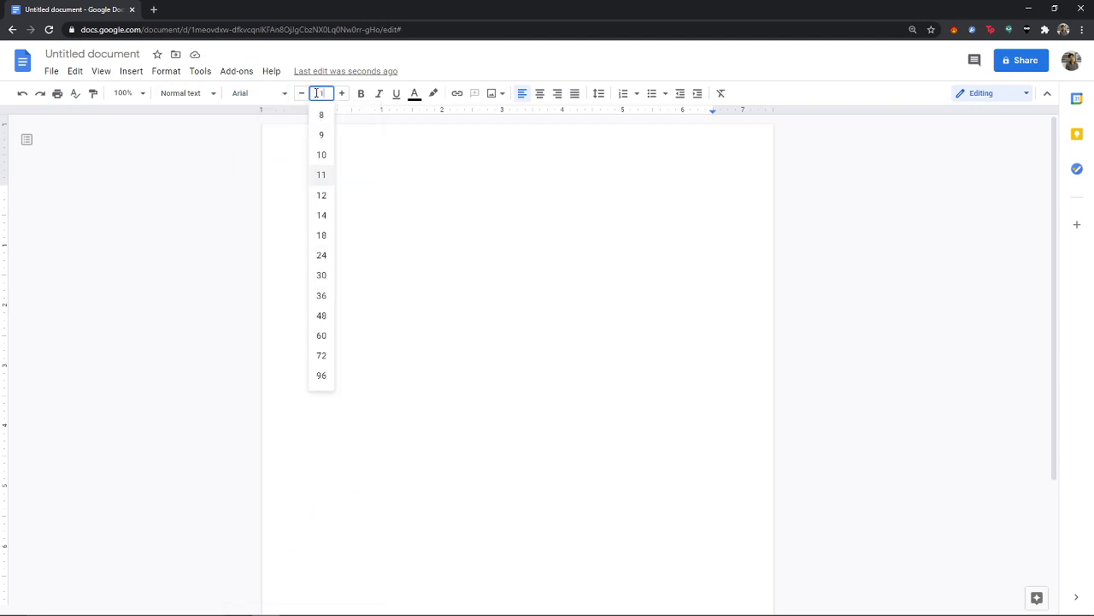
pyautogui.click(501, 205)
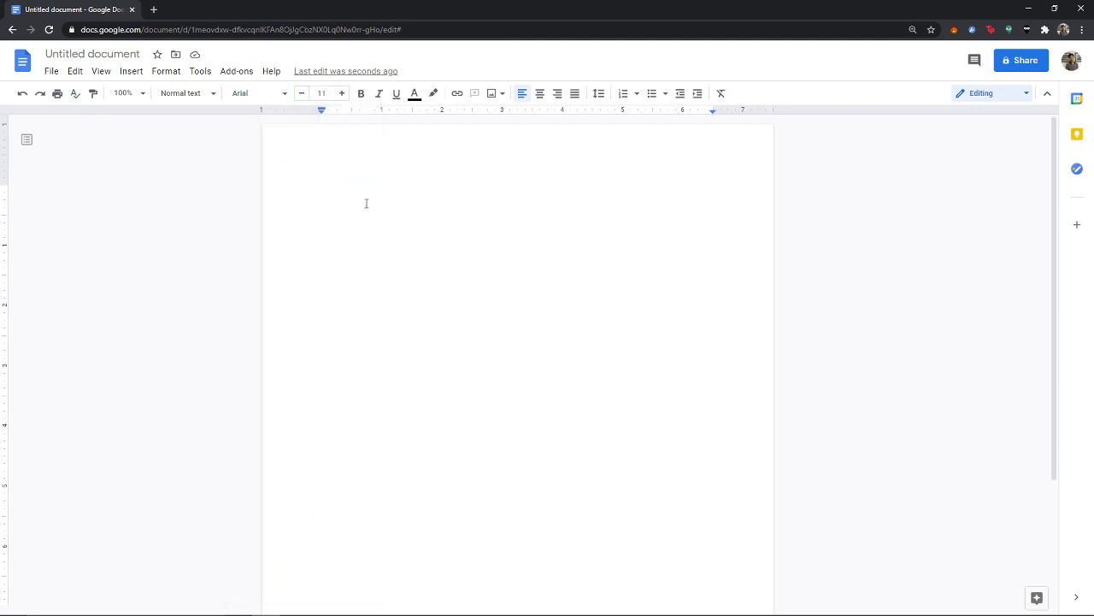
pyautogui.click(324, 91)
pyautogui.write('12')
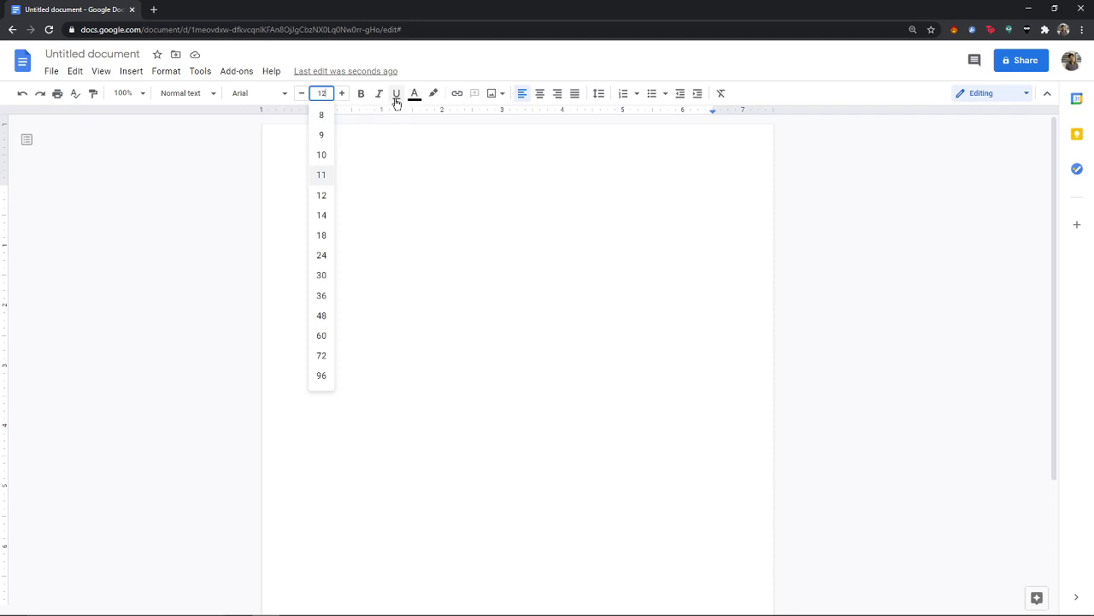
pyautogui.press('Return')
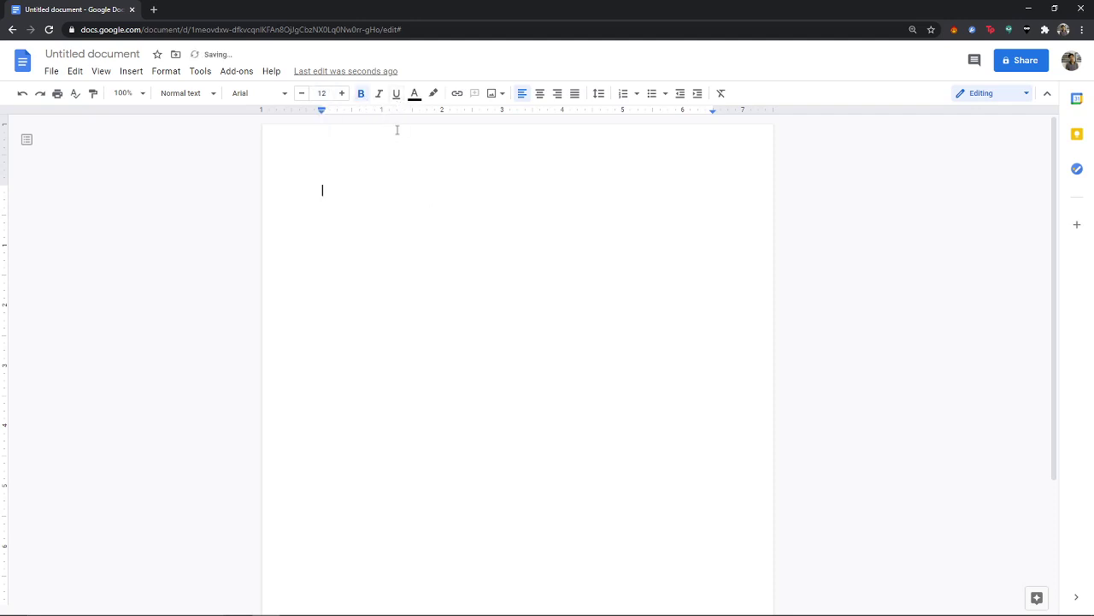
pyautogui.click(363, 93)
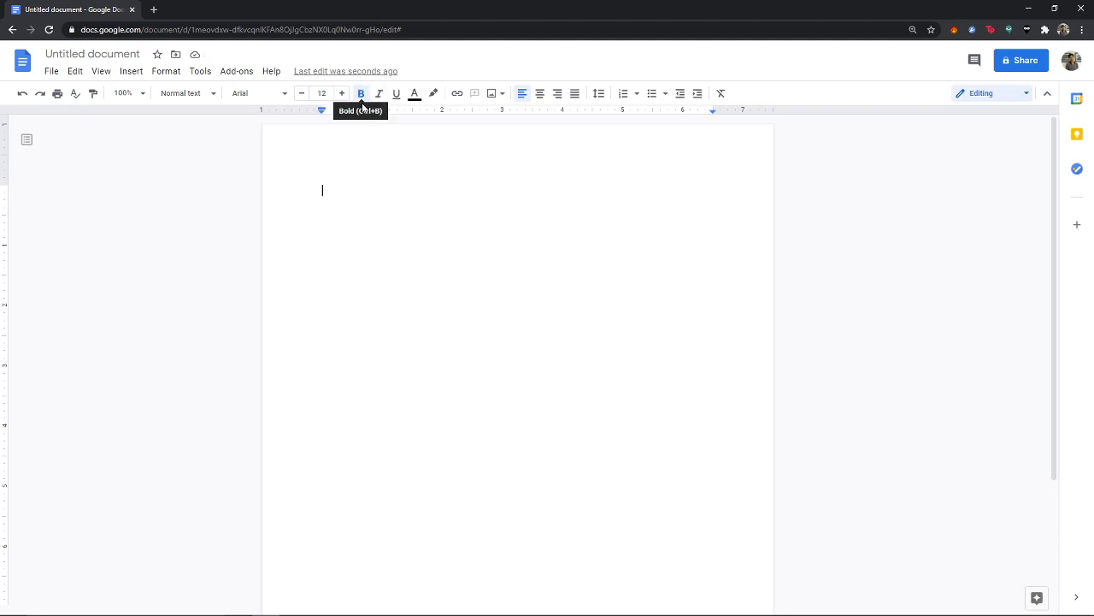
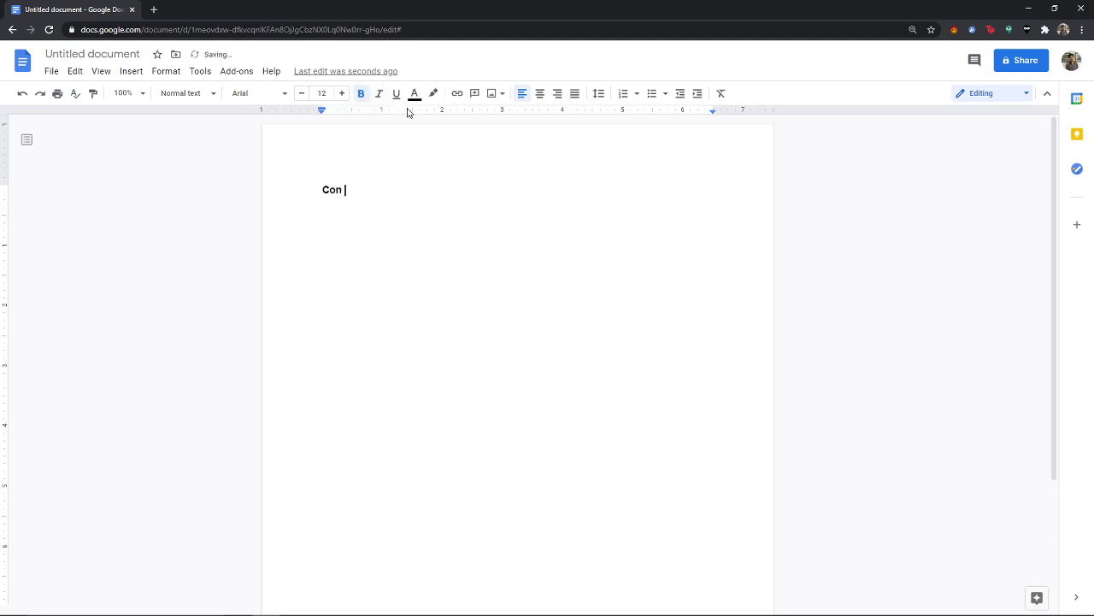
pyautogui.click(362, 94)
pyautogui.write('asdasdasdasdasdasd')
pyautogui.moveTo(496, 190); pyautogui.dragTo(379, 193)
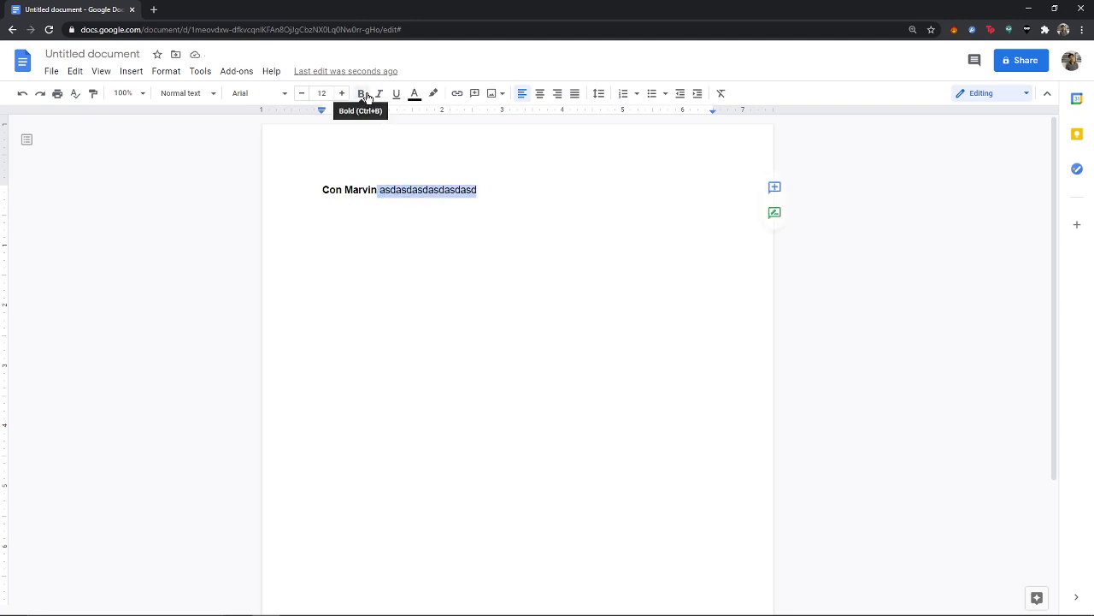
pyautogui.hotkey('ctrl', 'b')
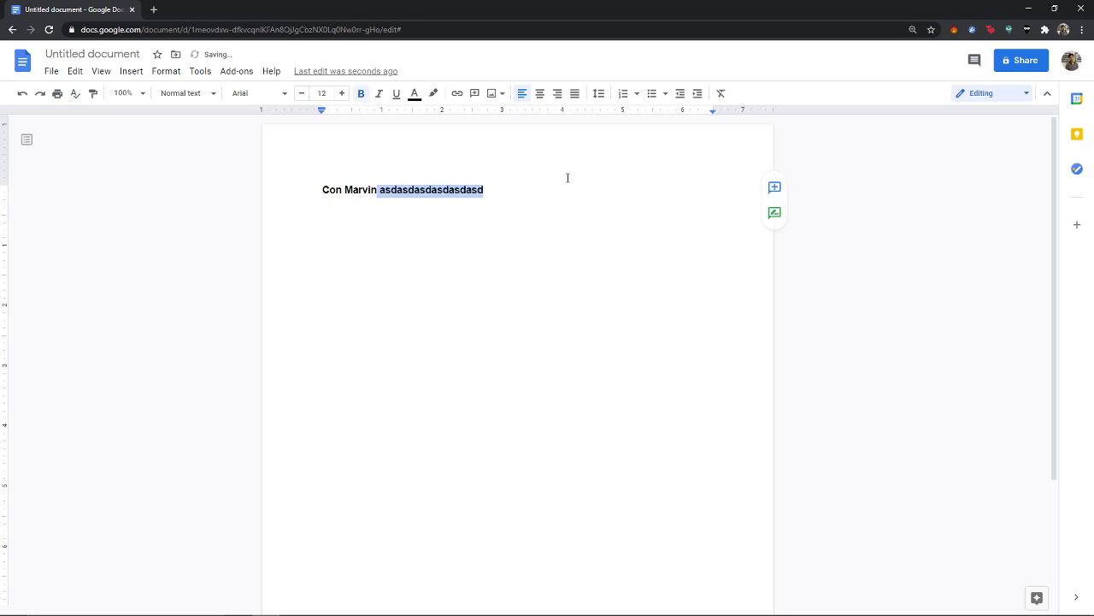
pyautogui.click(362, 96)
pyautogui.click(462, 190)
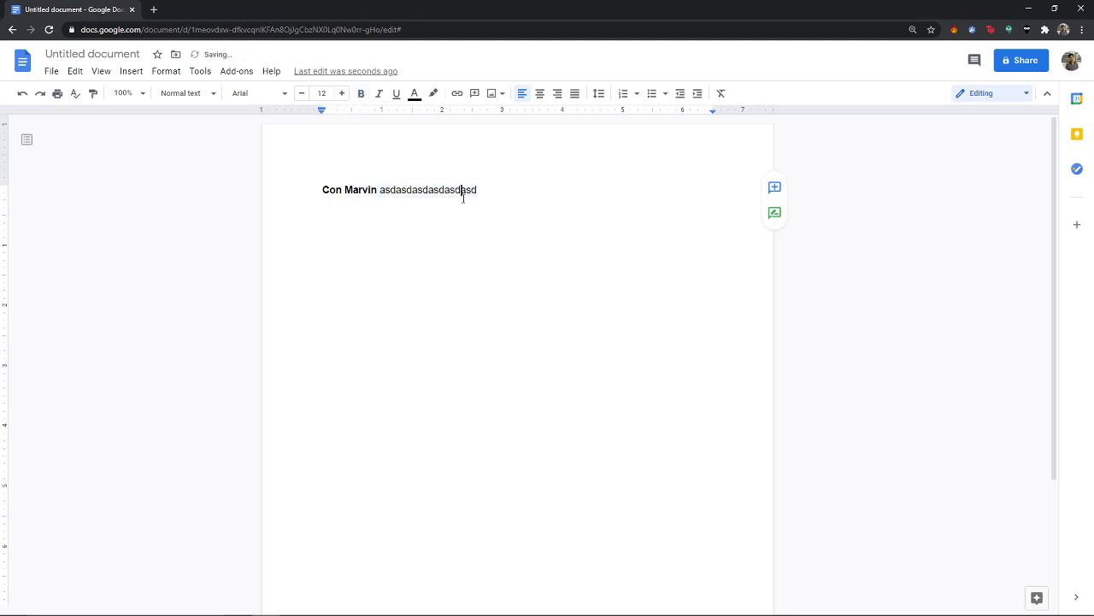
# Step: Select the whole line, try bold and italic without keeping them, and underline it
pyautogui.moveTo(484, 190); pyautogui.dragTo(319, 174)
pyautogui.click(360, 94)
pyautogui.click(361, 94)
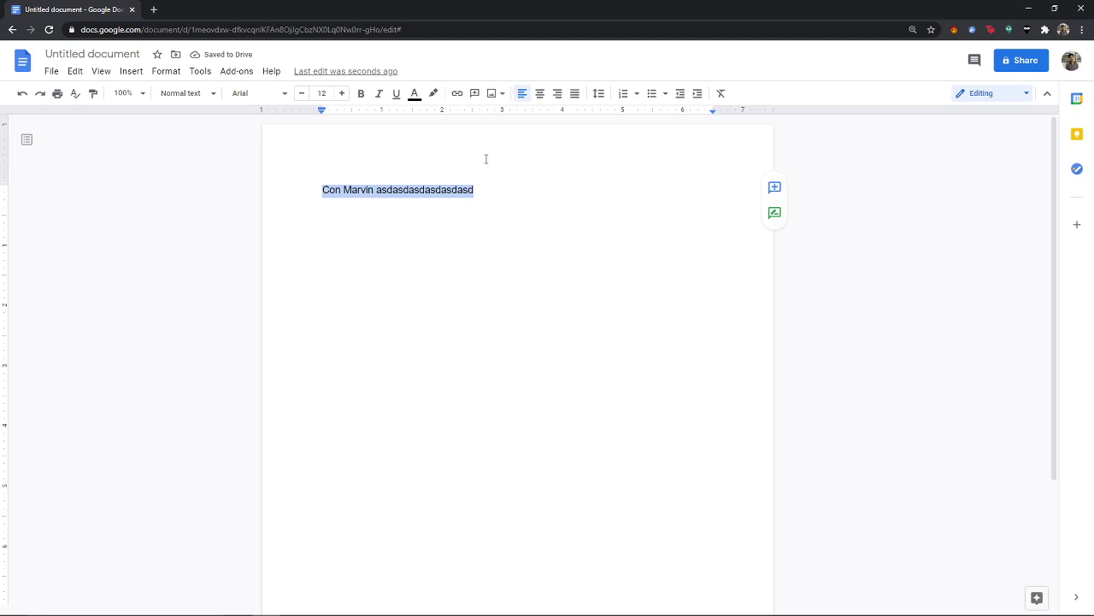
pyautogui.hotkey('ctrl', 'i')
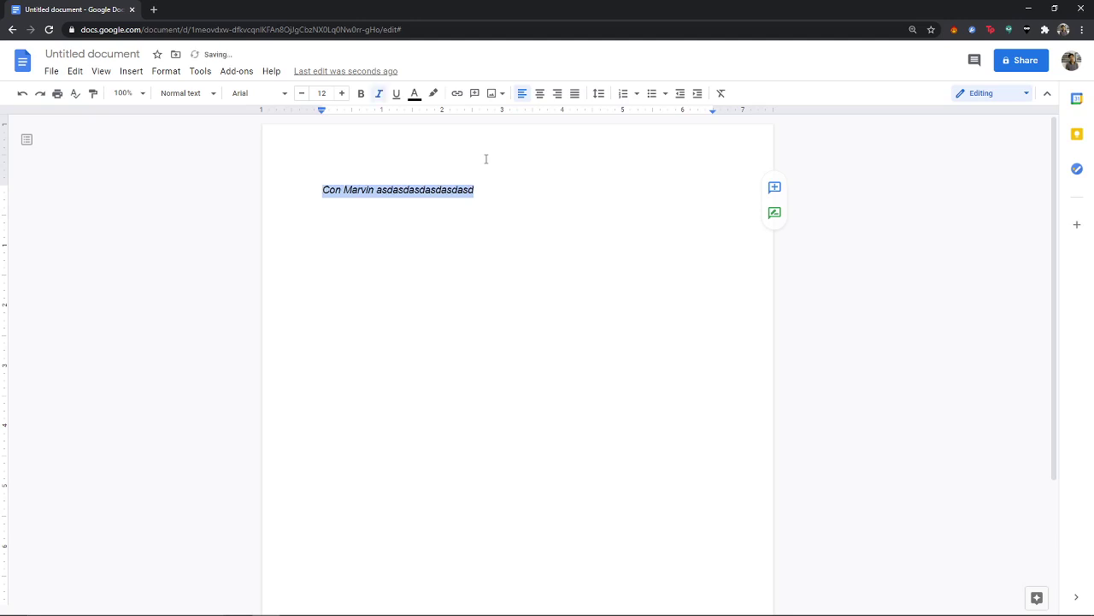
pyautogui.hotkey('ctrl', 'i')
pyautogui.click(380, 95)
pyautogui.click(379, 94)
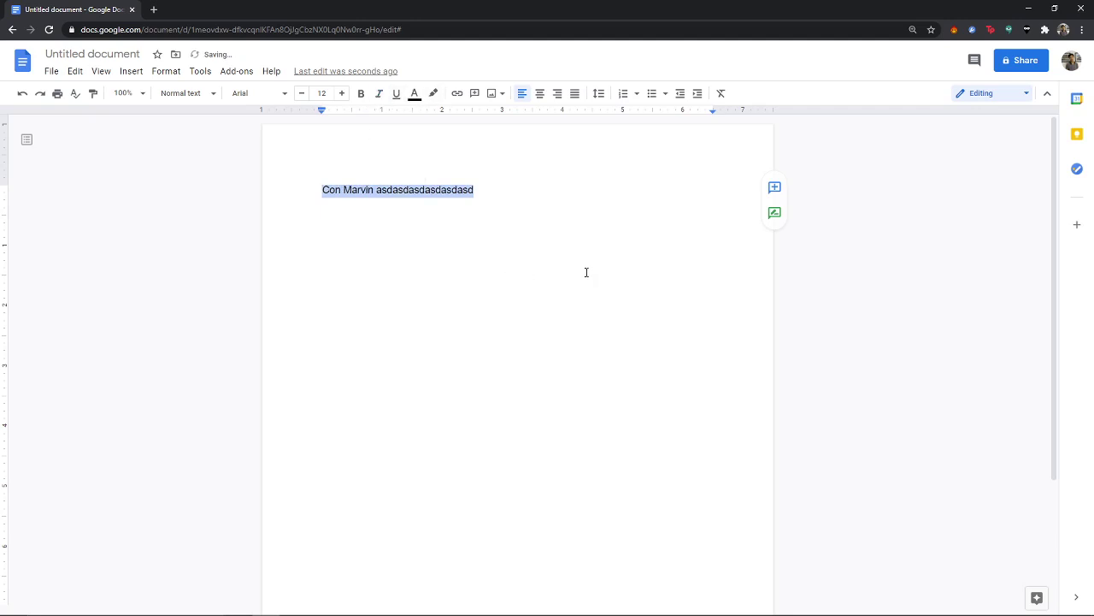
pyautogui.hotkey('ctrl', 'u')
pyautogui.click(396, 94)
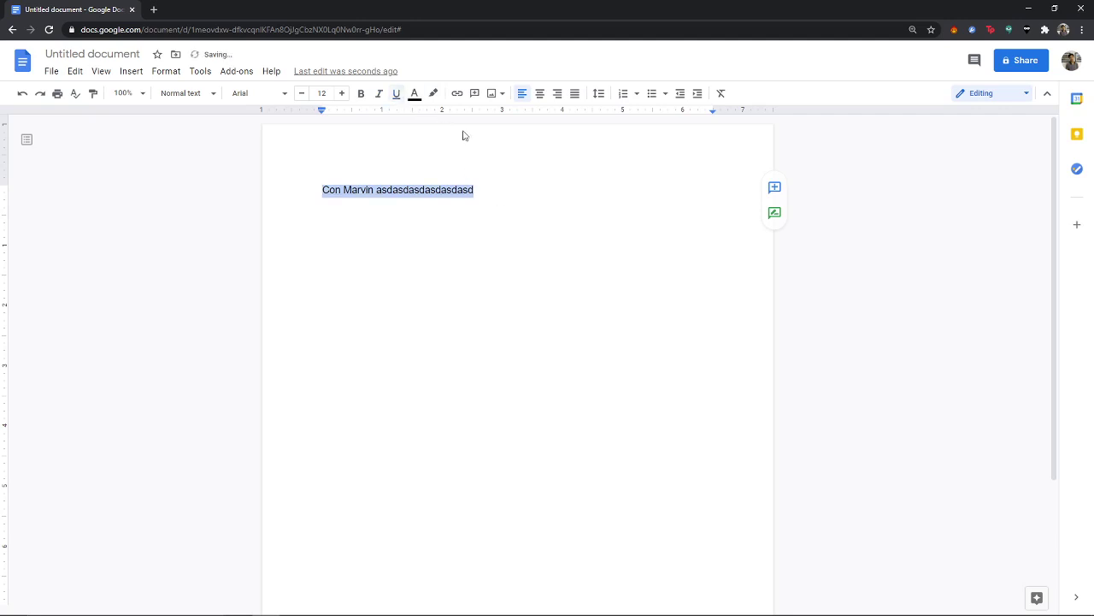
pyautogui.click(416, 92)
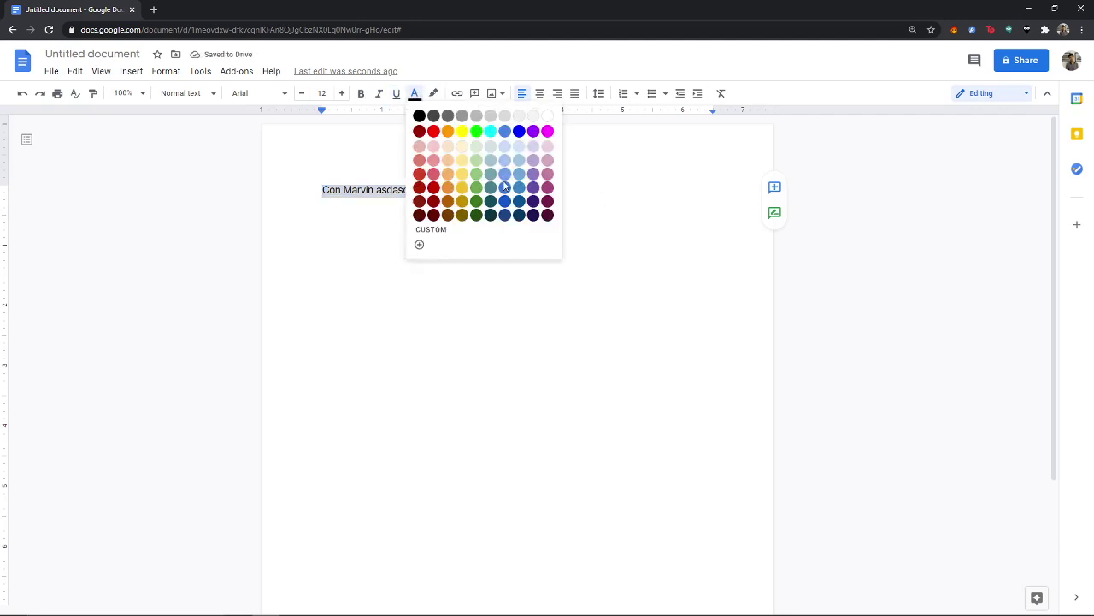
pyautogui.click(520, 203)
pyautogui.click(572, 212)
# Step: Open the page 2 and page 1 headers for editing, then return to the body
pyautogui.scroll(-3, 650, 151)
pyautogui.scroll(3, 648, 151)
pyautogui.scroll(-3, 645, 152)
pyautogui.scroll(3, 629, 154)
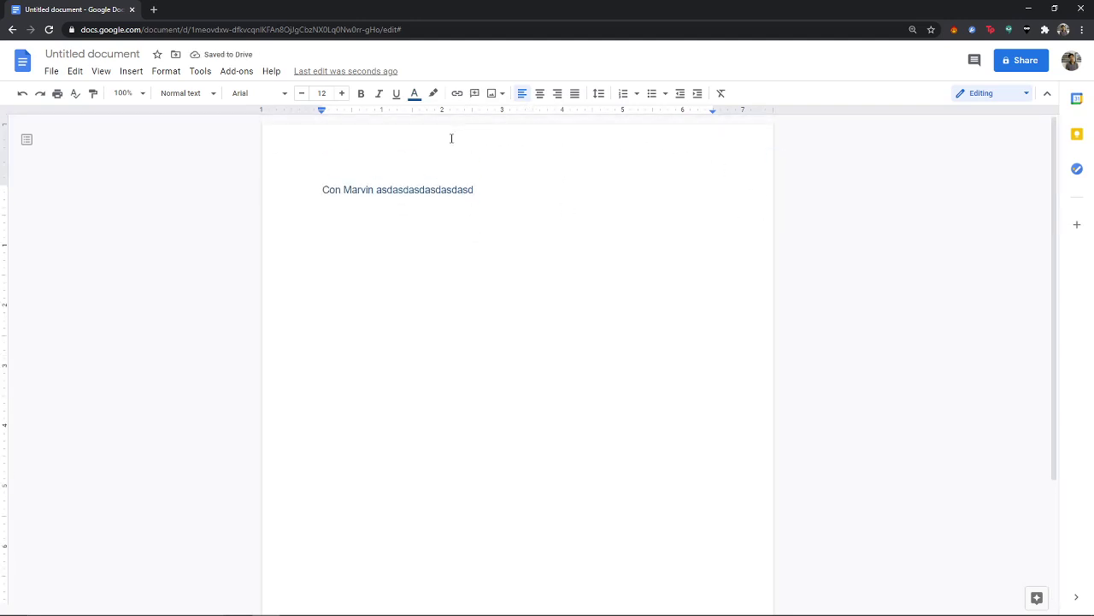
pyautogui.scroll(-5, 542, 210)
pyautogui.scroll(5, 562, 247)
pyautogui.scroll(-3, 576, 256)
pyautogui.scroll(5, 609, 525)
pyautogui.scroll(-5, 573, 189)
pyautogui.doubleClick(582, 163)
pyautogui.scroll(5, 615, 428)
pyautogui.scroll(-1, 616, 491)
pyautogui.scroll(3, 522, 256)
pyautogui.doubleClick(532, 158)
pyautogui.click(557, 261)
# Step: Open the page 1 footer for editing, then return to the body
pyautogui.scroll(-2, 551, 441)
pyautogui.scroll(3, 582, 538)
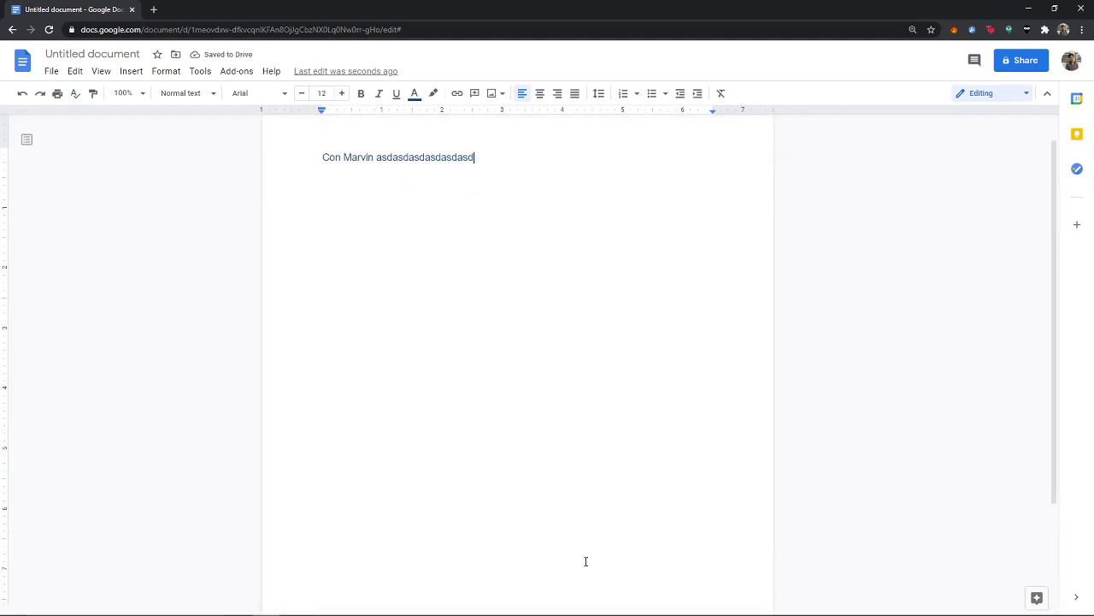
pyautogui.scroll(-3, 589, 599)
pyautogui.doubleClick(588, 585)
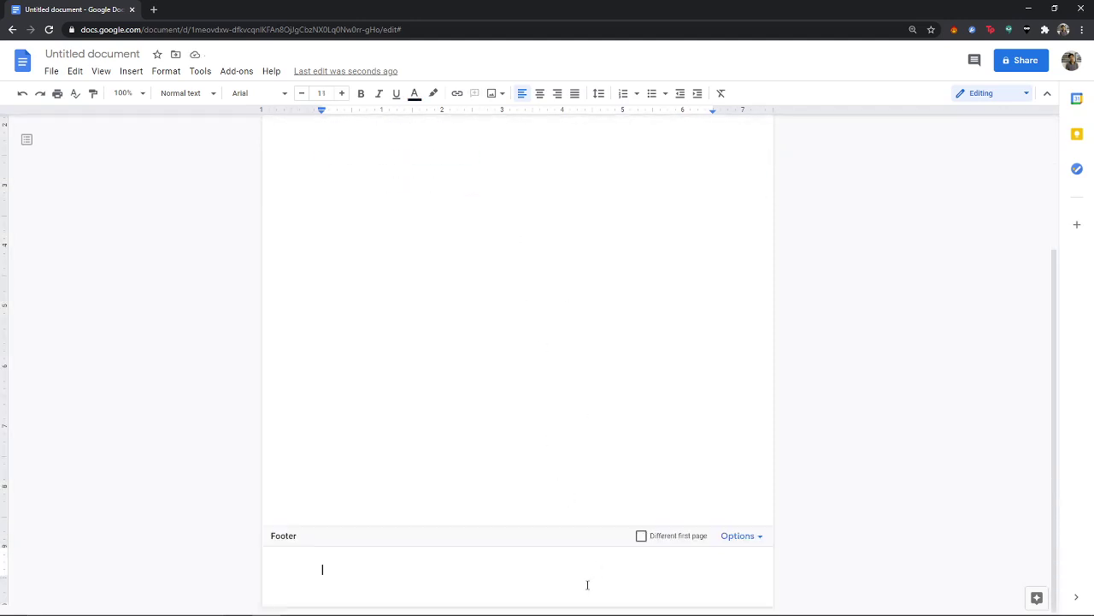
pyautogui.click(552, 386)
pyautogui.scroll(5, 538, 344)
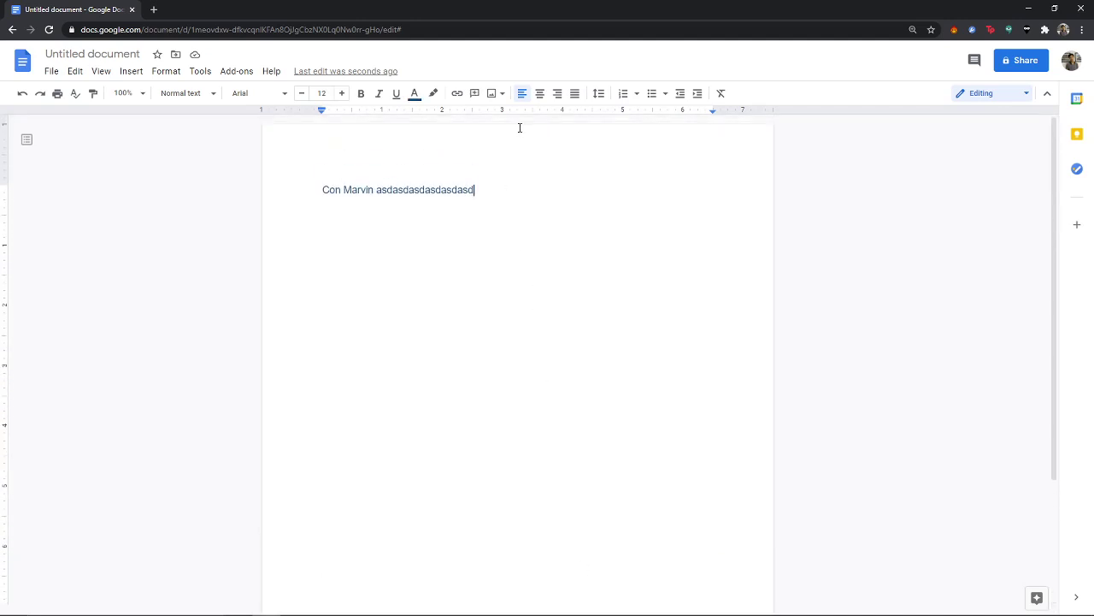
# Step: Cycle the line through center, justify, right and left alignment, ending left-aligned
pyautogui.click(540, 95)
pyautogui.click(573, 96)
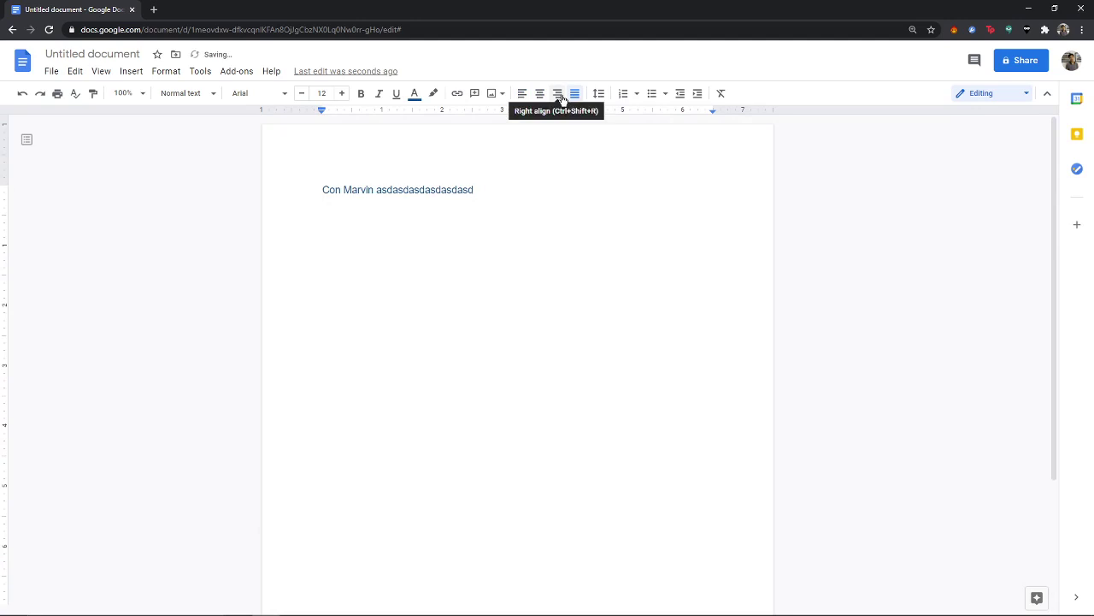
pyautogui.click(558, 96)
pyautogui.click(521, 96)
pyautogui.click(574, 98)
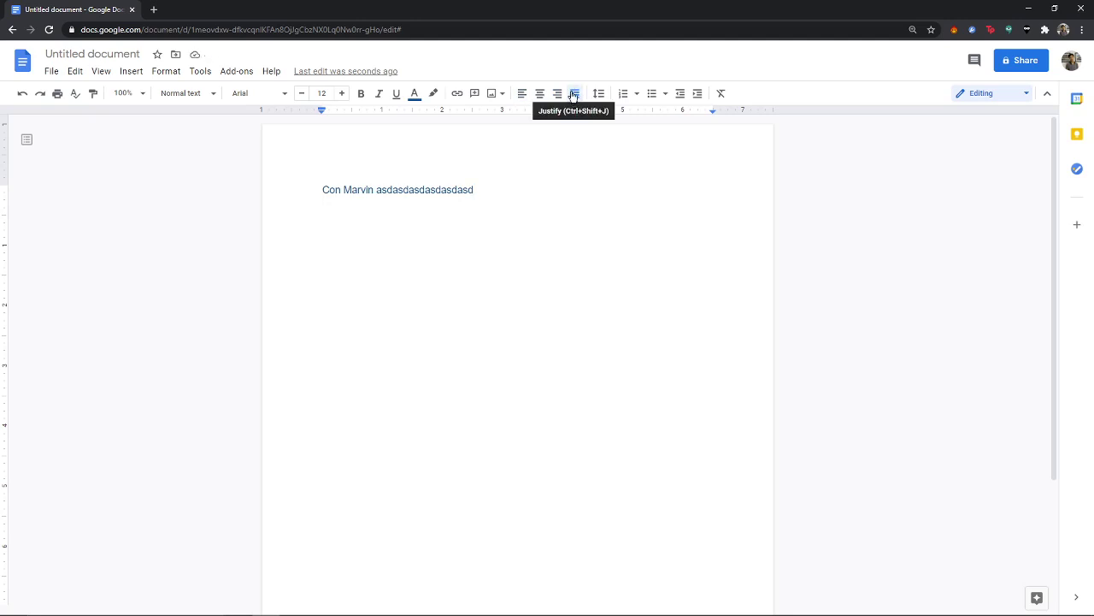
pyautogui.click(541, 95)
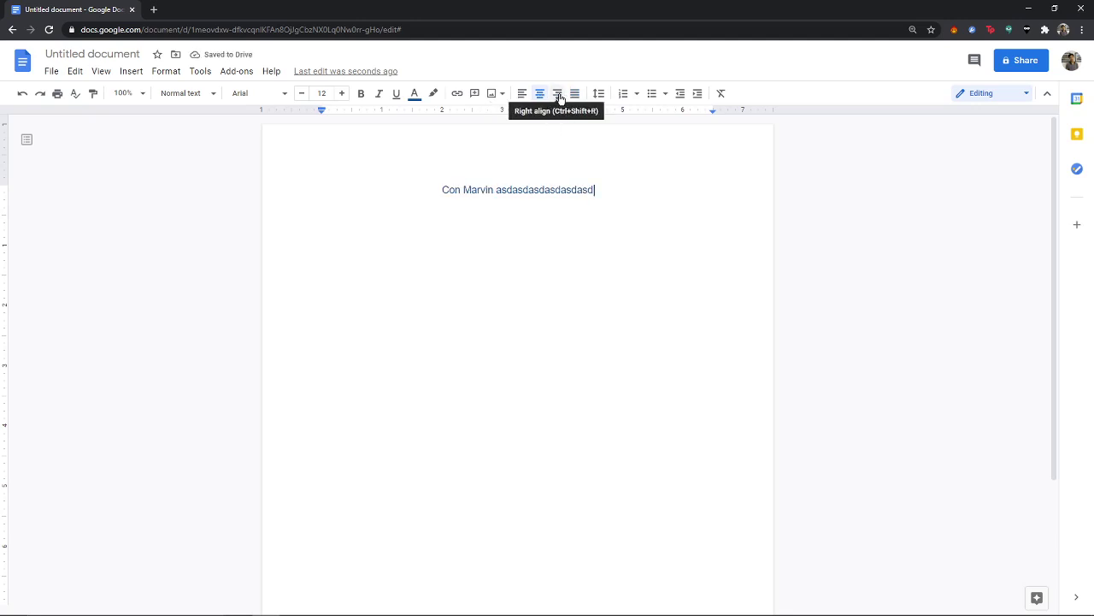
pyautogui.click(559, 96)
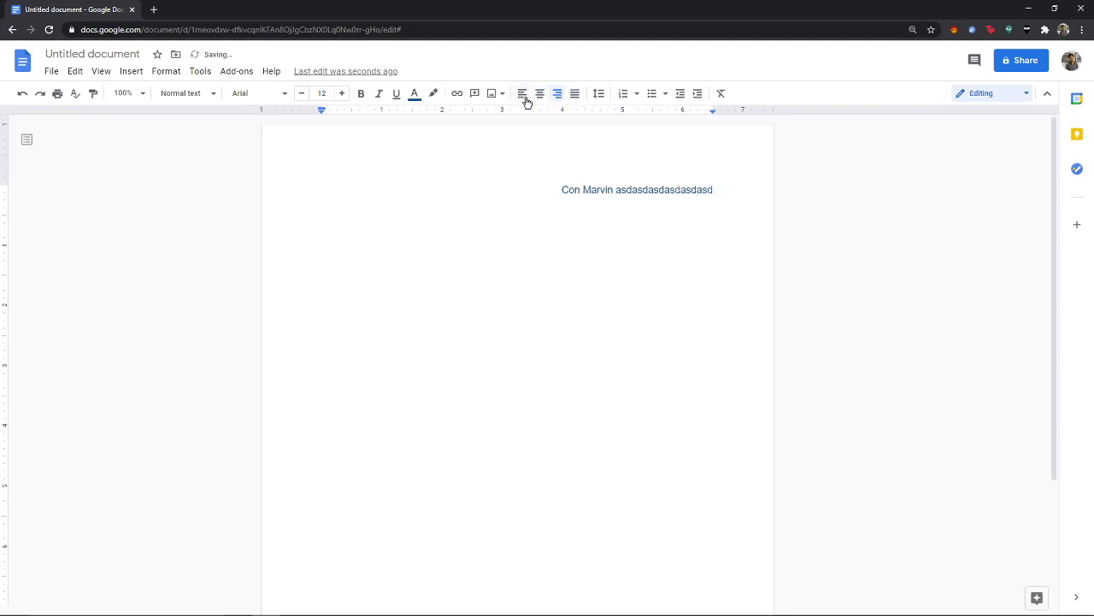
pyautogui.click(519, 99)
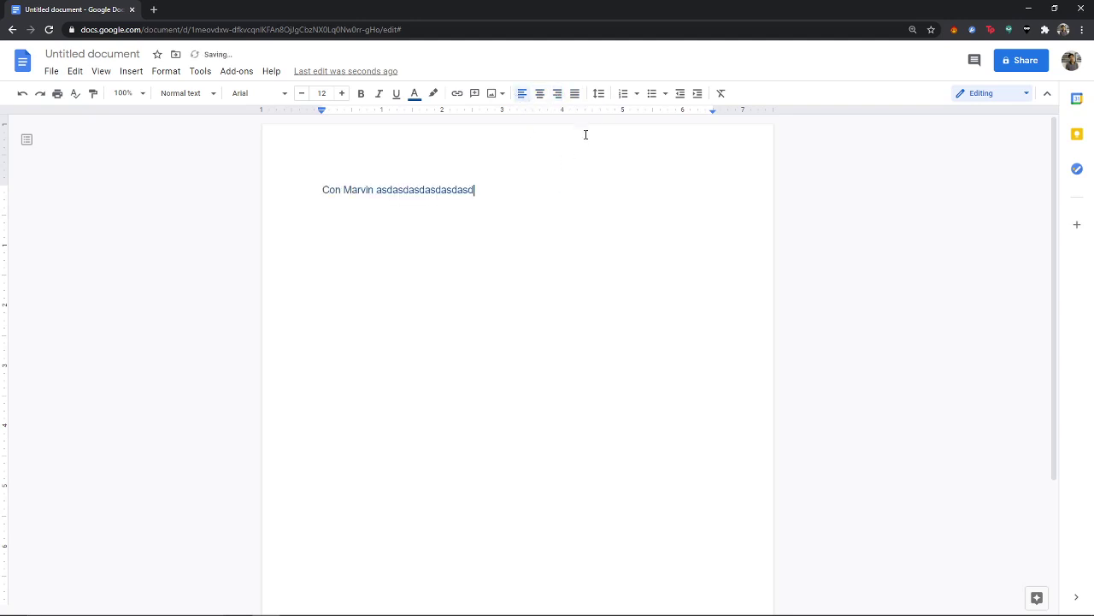
# Step: Apply Double line spacing to the line, then select the end of its text
pyautogui.click(597, 94)
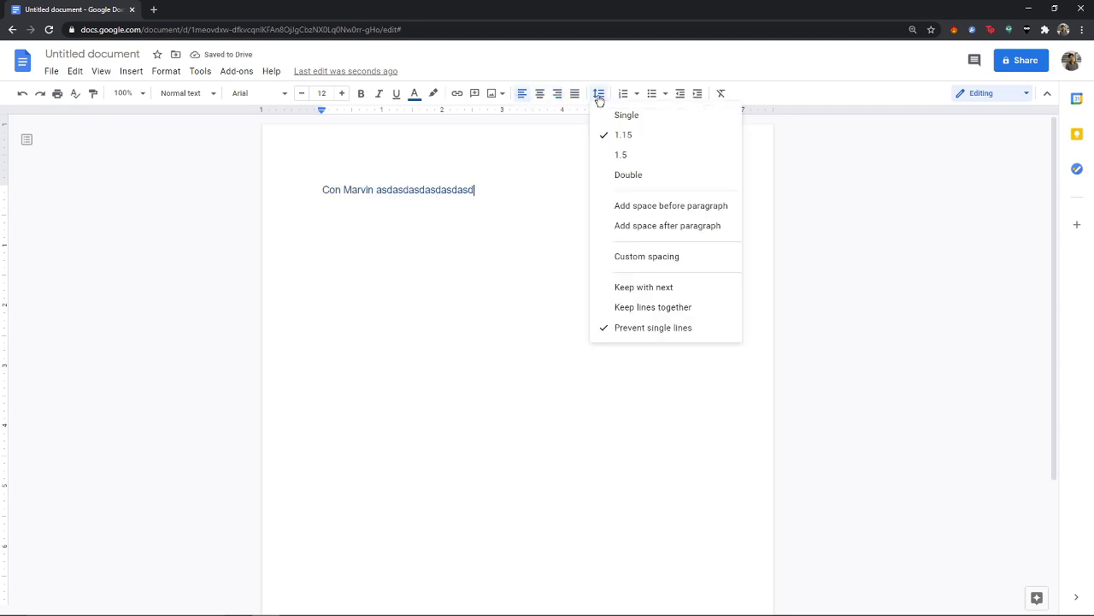
pyautogui.click(627, 174)
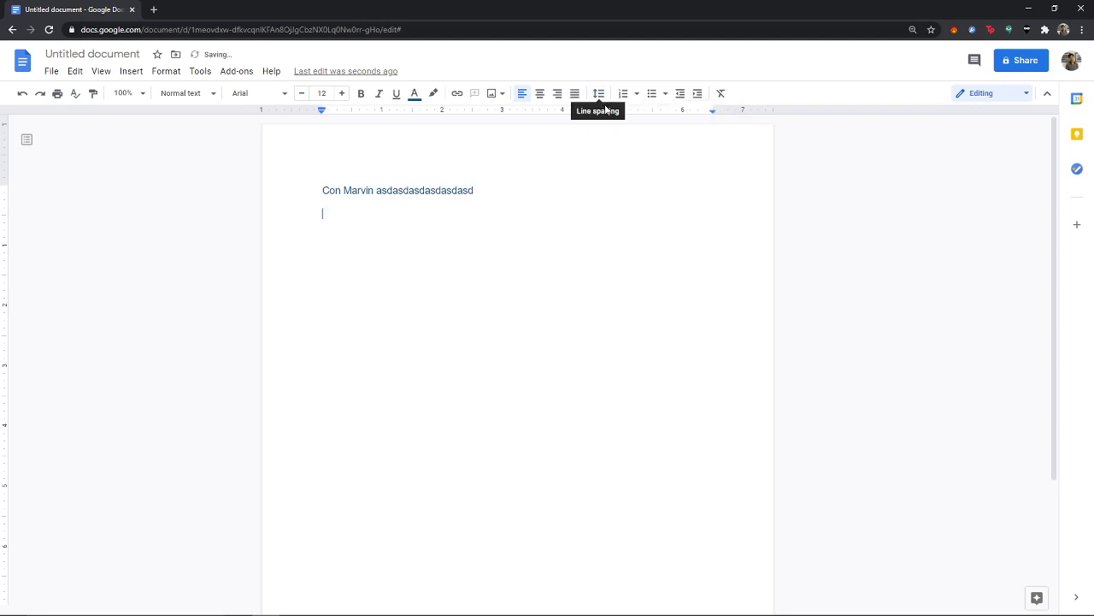
pyautogui.moveTo(418, 217); pyautogui.dragTo(387, 194)
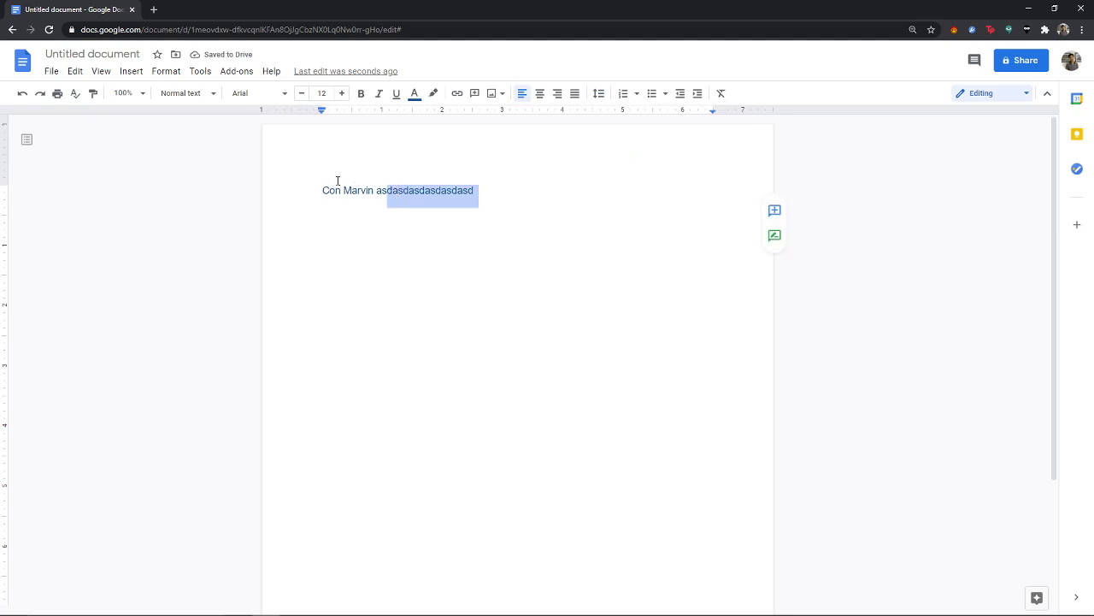
pyautogui.click(443, 227)
pyautogui.moveTo(281, 208); pyautogui.dragTo(268, 180)
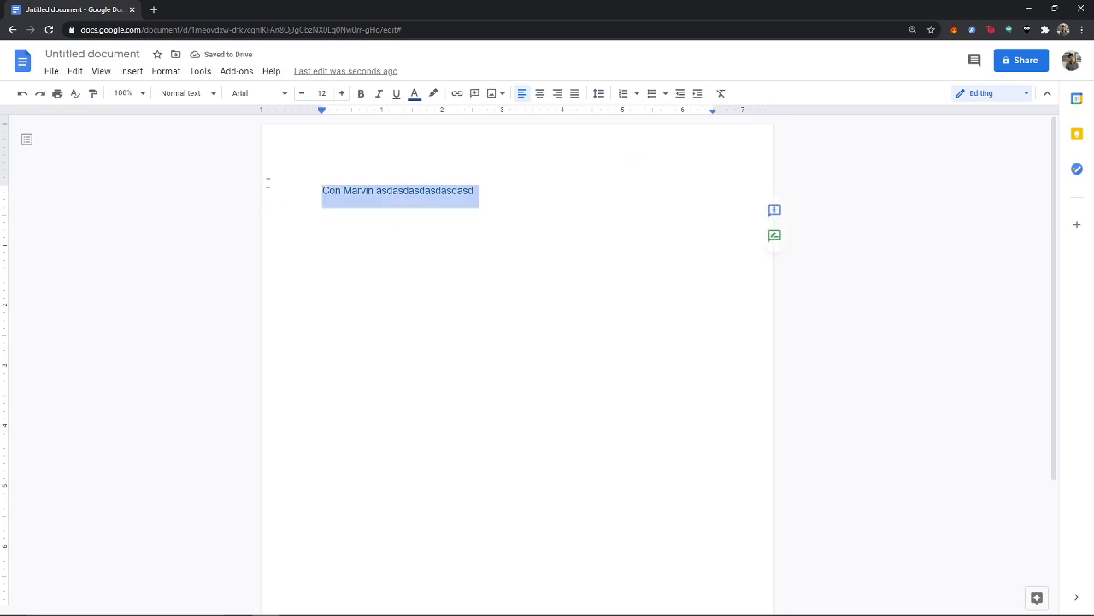
pyautogui.click(622, 93)
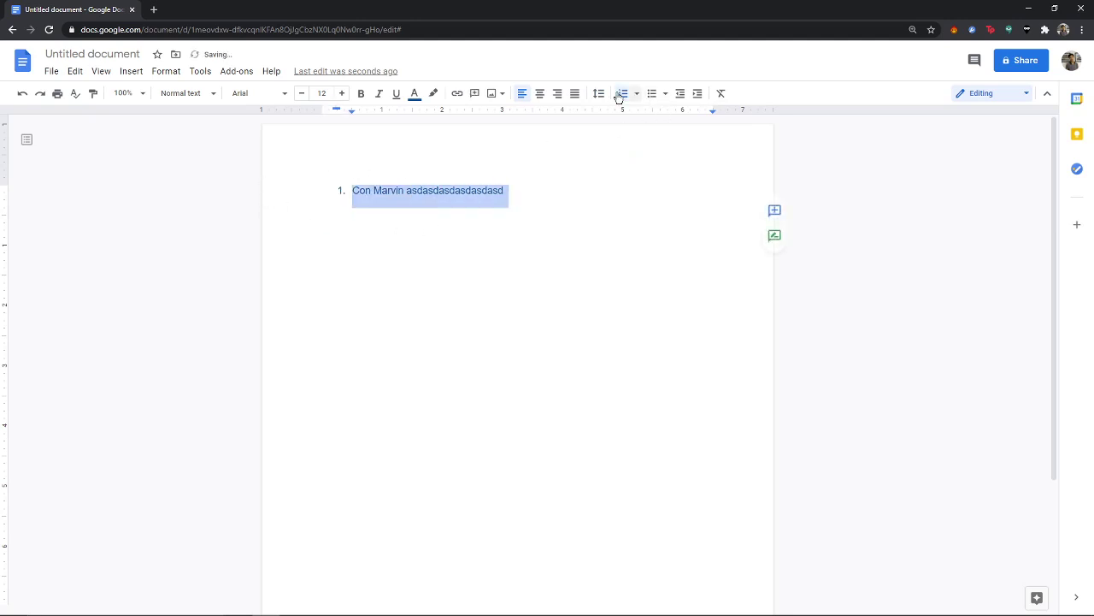
pyautogui.click(621, 94)
pyautogui.click(599, 93)
pyautogui.click(621, 114)
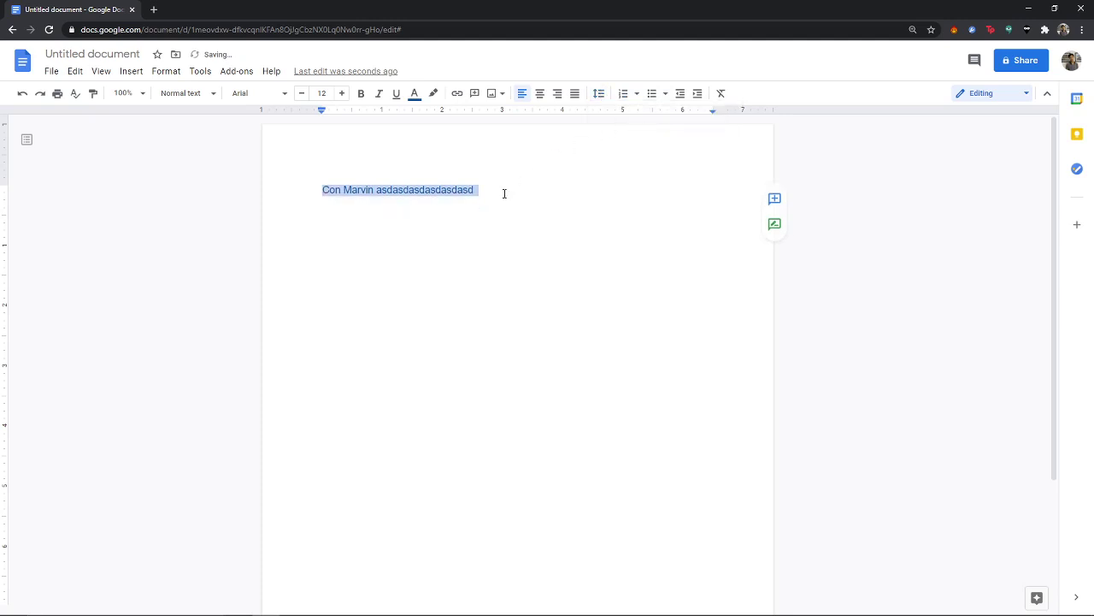
pyautogui.click(505, 198)
pyautogui.write('asdasd')
pyautogui.hotkey('ctrl', 'a')
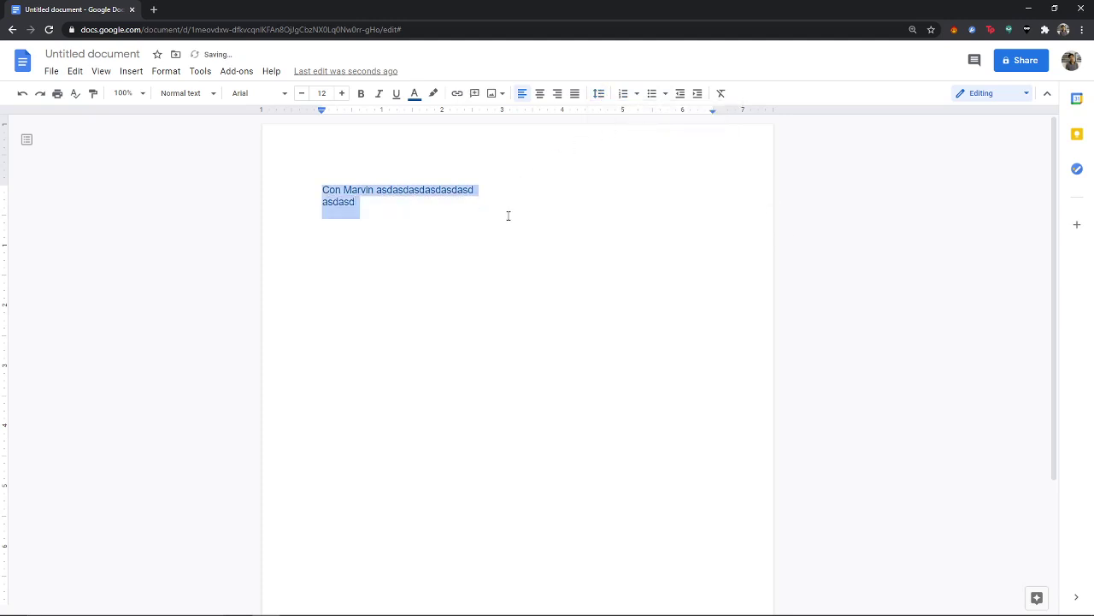
pyautogui.click(601, 95)
pyautogui.click(617, 168)
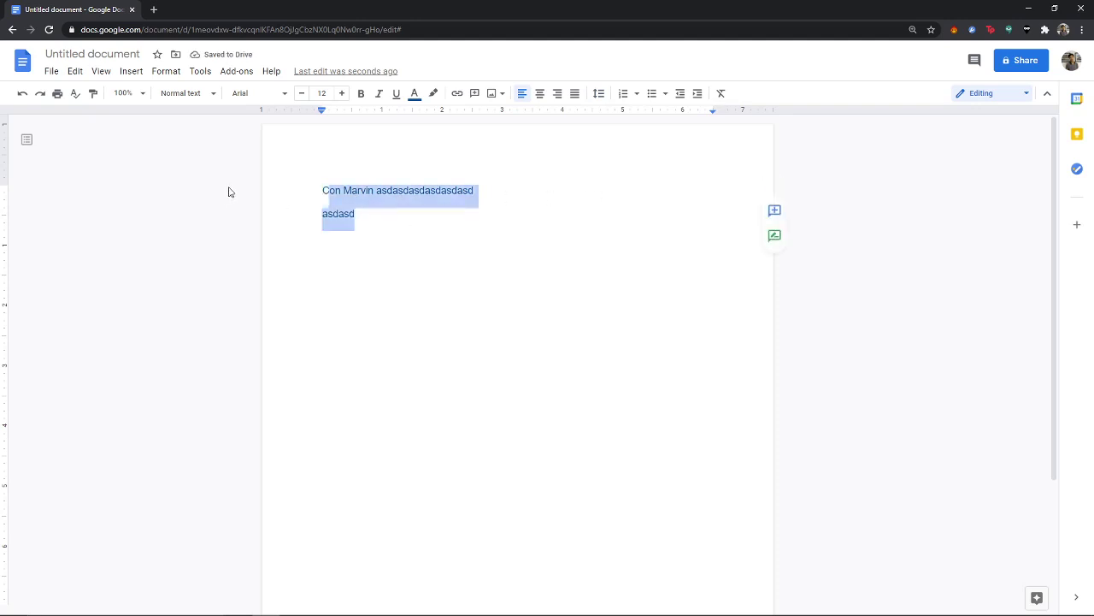
pyautogui.hotkey('shift', 'Down')
pyautogui.press('End')
pyautogui.hotkey('shift', 'Home')
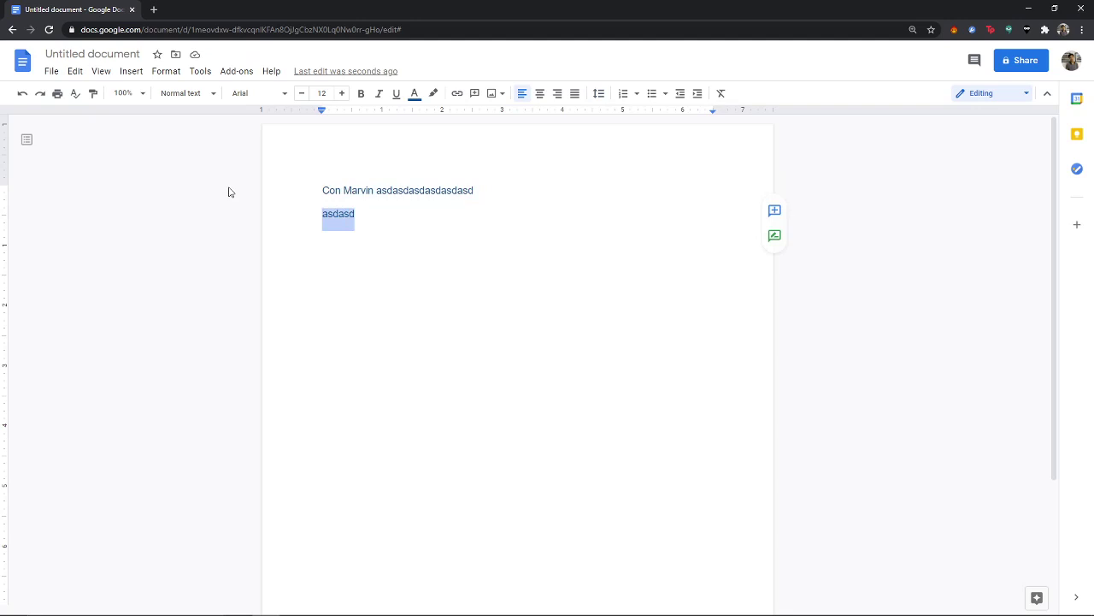
pyautogui.press('BackSpace')
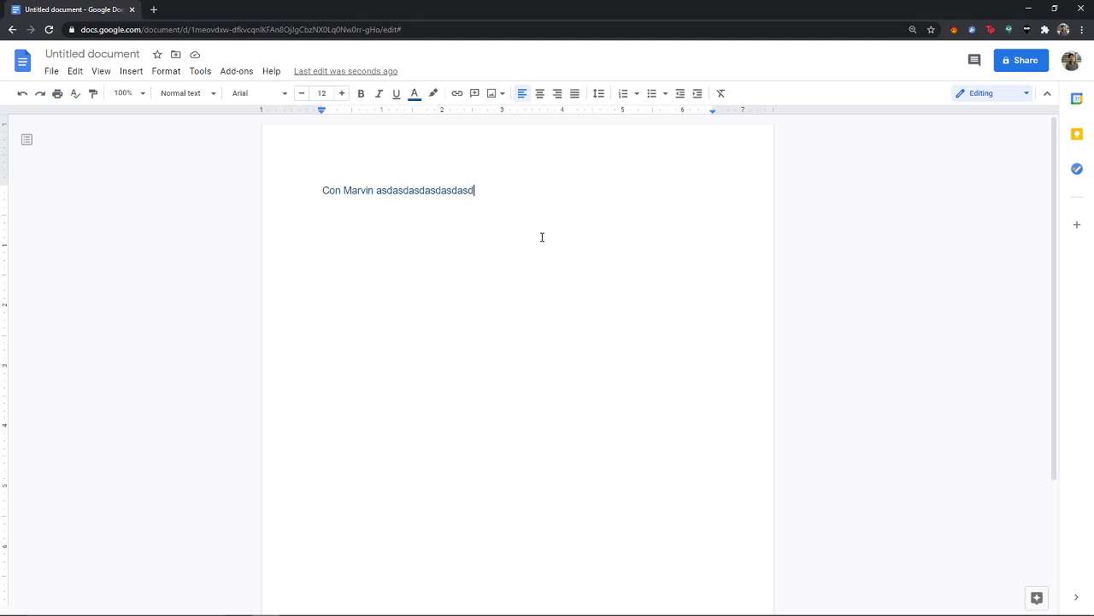
# Step: Browse the Insert menu and open, then close, the Page numbers settings
pyautogui.moveTo(320, 116)
pyautogui.mouseDown()
pyautogui.moveTo(298, 114)
pyautogui.moveTo(321, 116)
pyautogui.mouseUp()
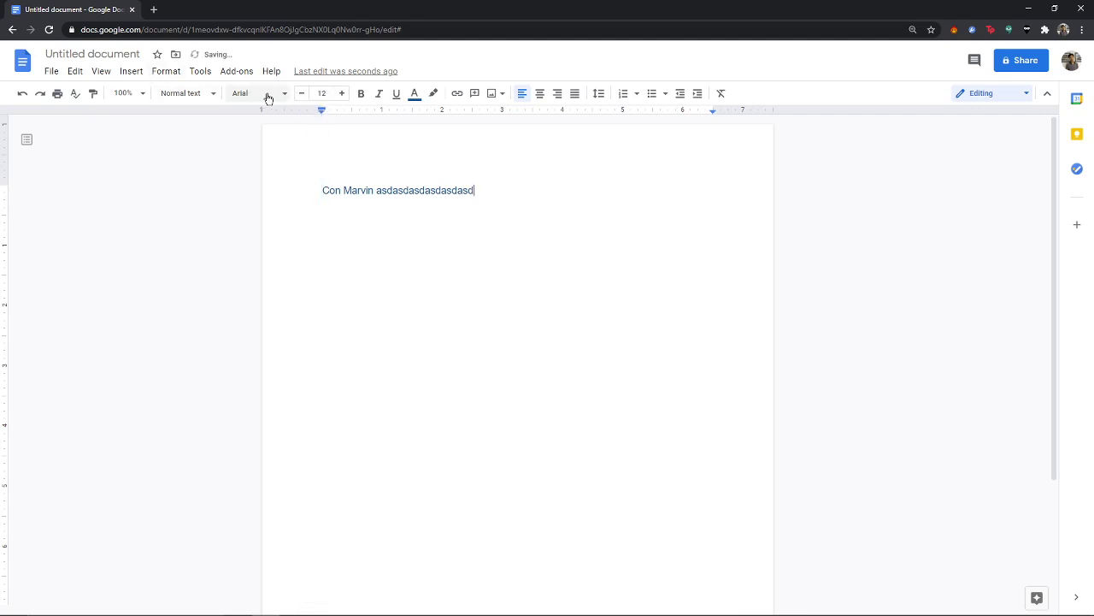
pyautogui.click(133, 72)
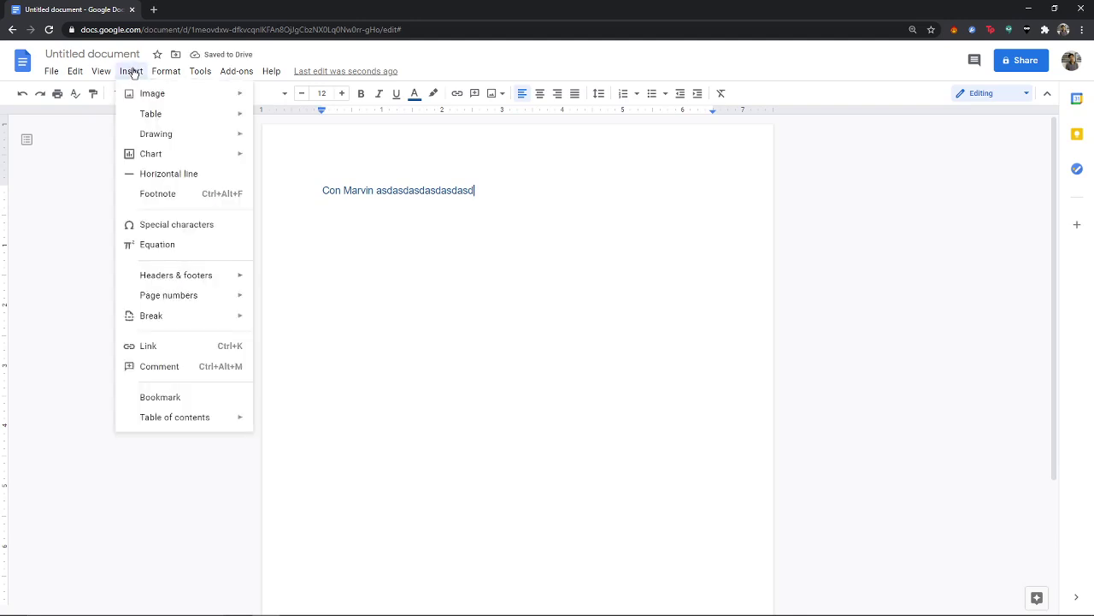
pyautogui.moveTo(76, 69)
pyautogui.moveTo(157, 70)
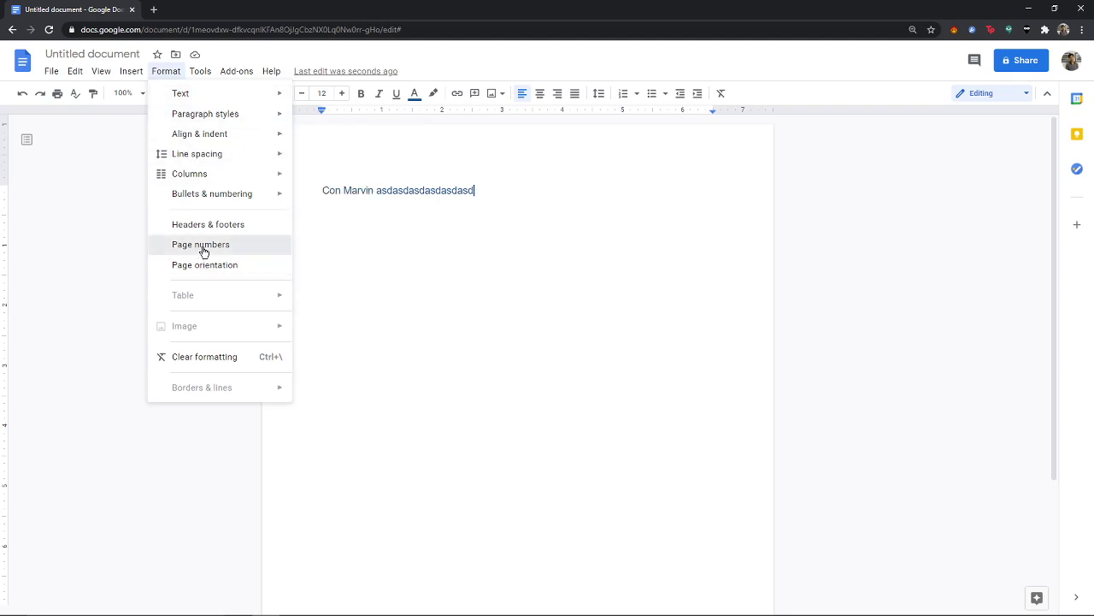
pyautogui.click(201, 246)
pyautogui.click(635, 239)
pyautogui.click(167, 73)
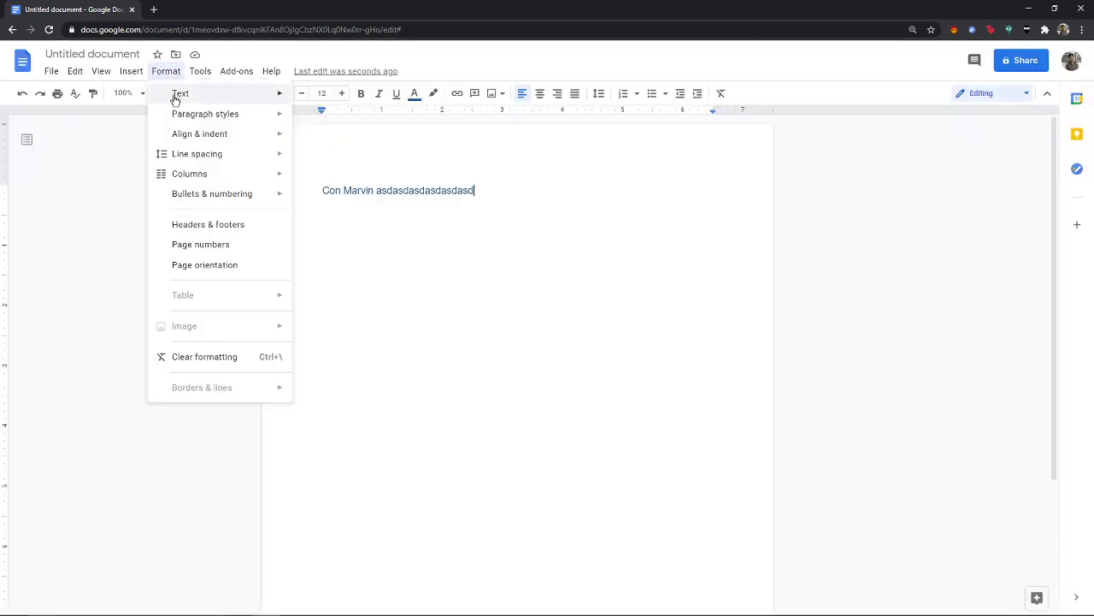
# Step: Open Page orientation, keep Whole document as the scope, and close it unchanged
pyautogui.click(231, 265)
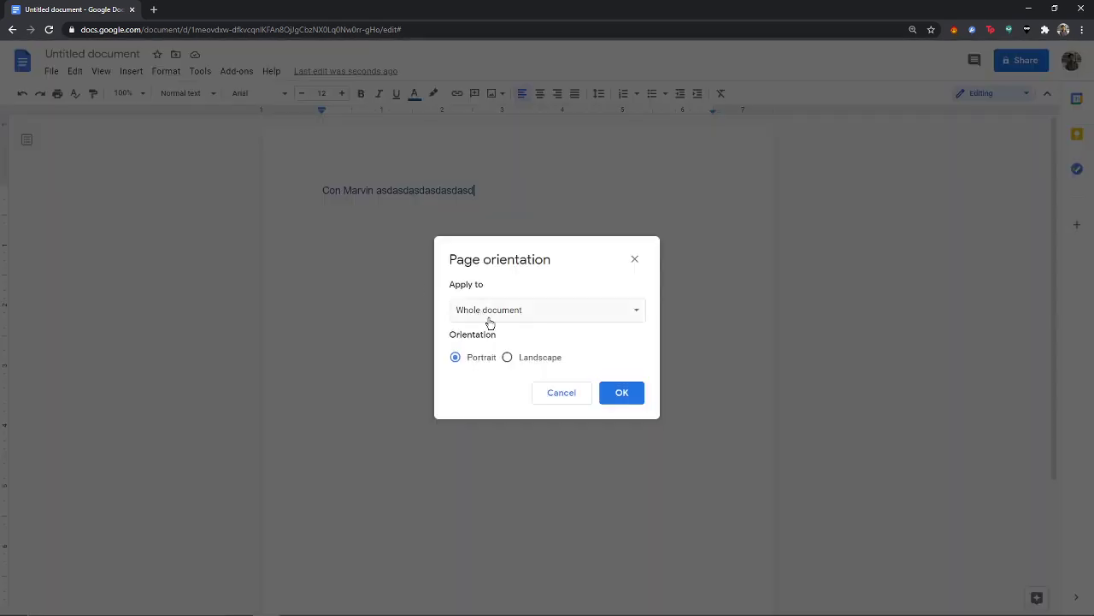
pyautogui.click(547, 319)
pyautogui.click(549, 313)
pyautogui.click(634, 258)
# Step: Browse the Insert menu, then open and dismiss the Borders and shading settings
pyautogui.click(132, 71)
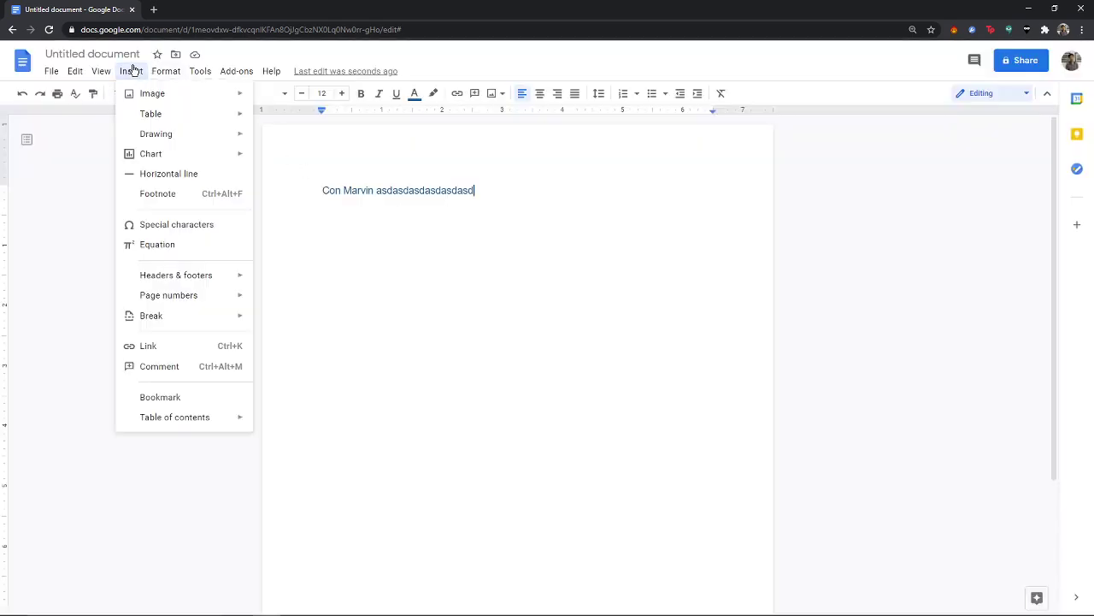
pyautogui.moveTo(108, 72)
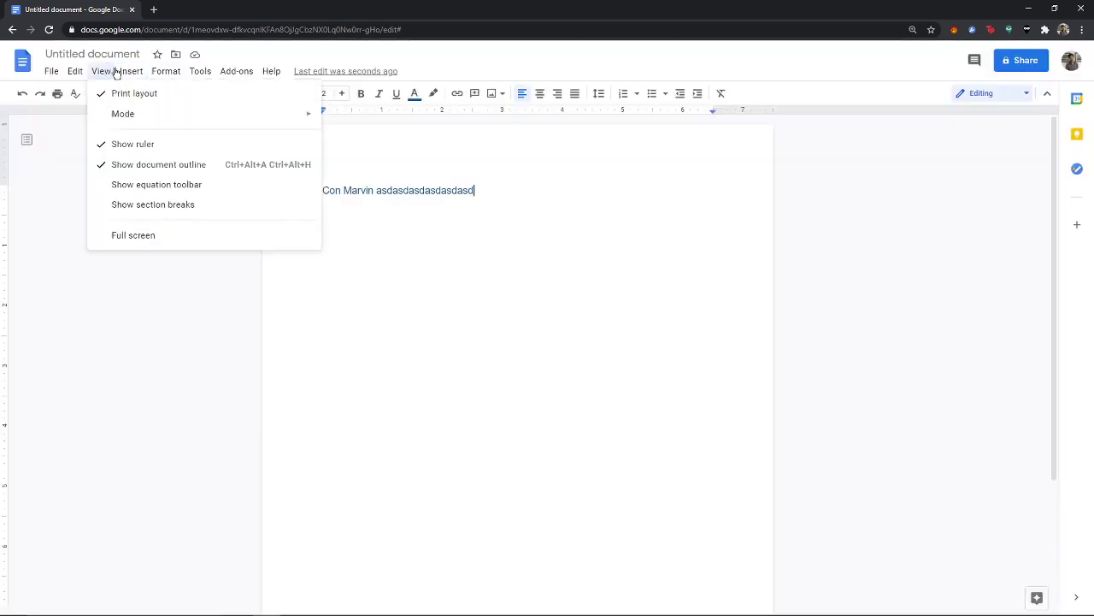
pyautogui.moveTo(159, 75)
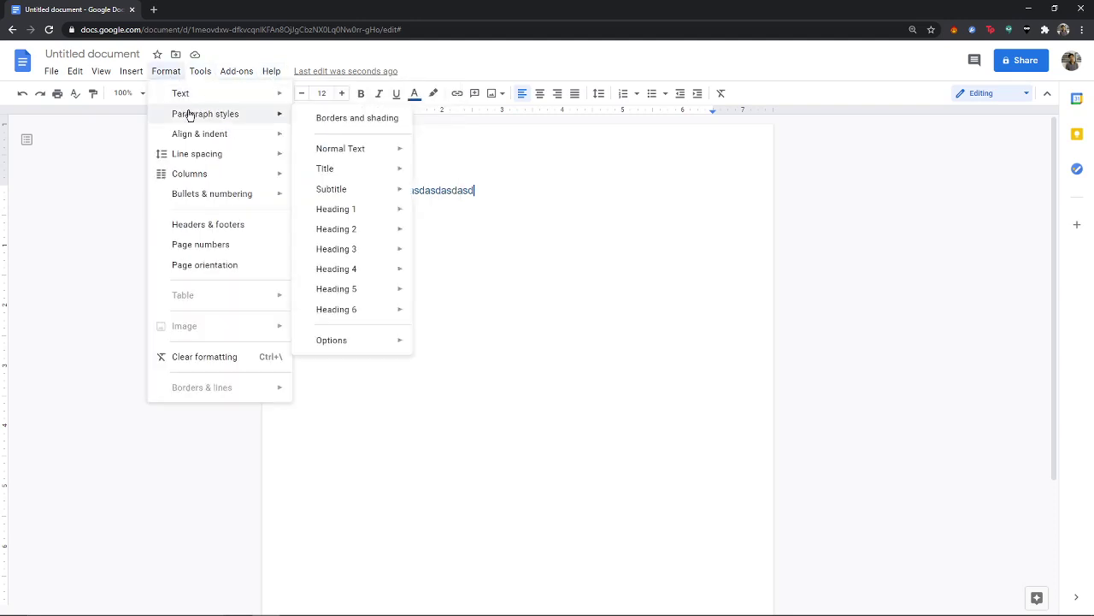
pyautogui.click(322, 118)
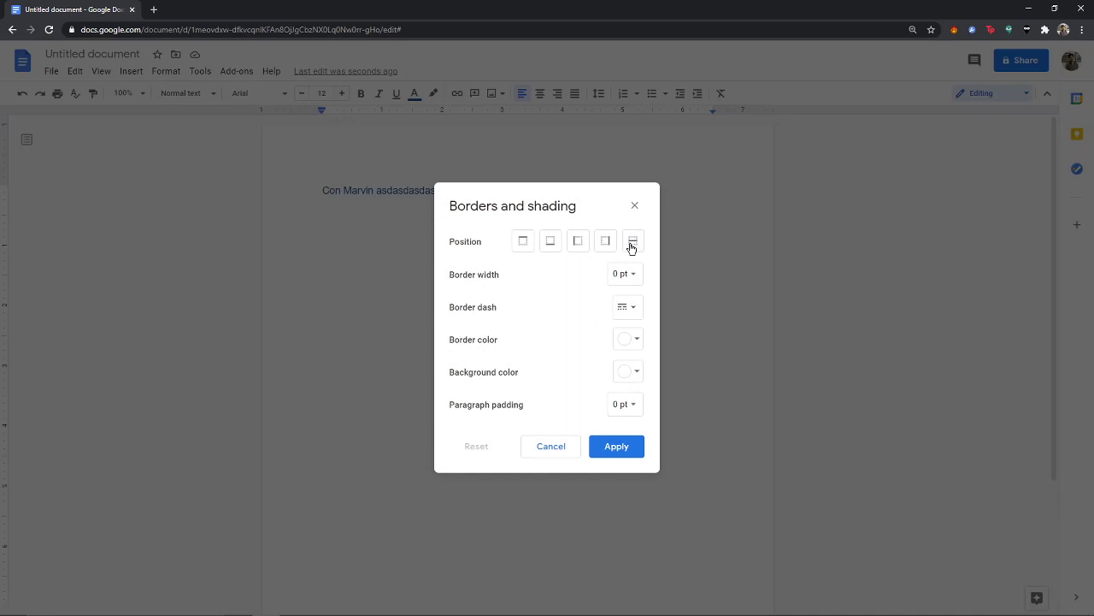
pyautogui.press('Escape')
pyautogui.click(165, 73)
# Step: Browse Format > Align & indent and the Insert menu, then click back into the text
pyautogui.moveTo(199, 73)
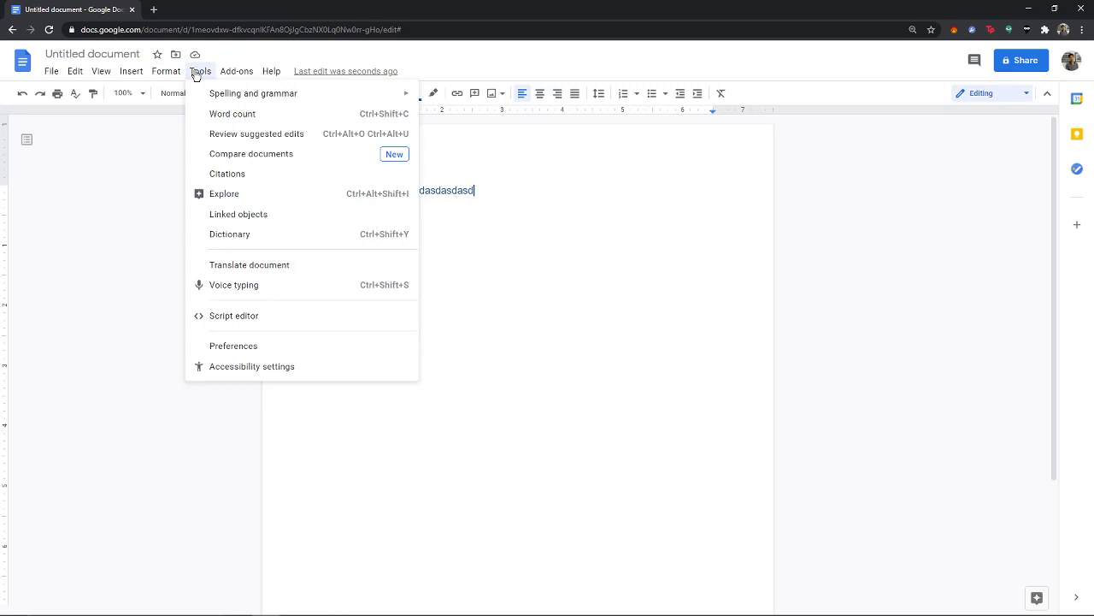
pyautogui.moveTo(164, 75)
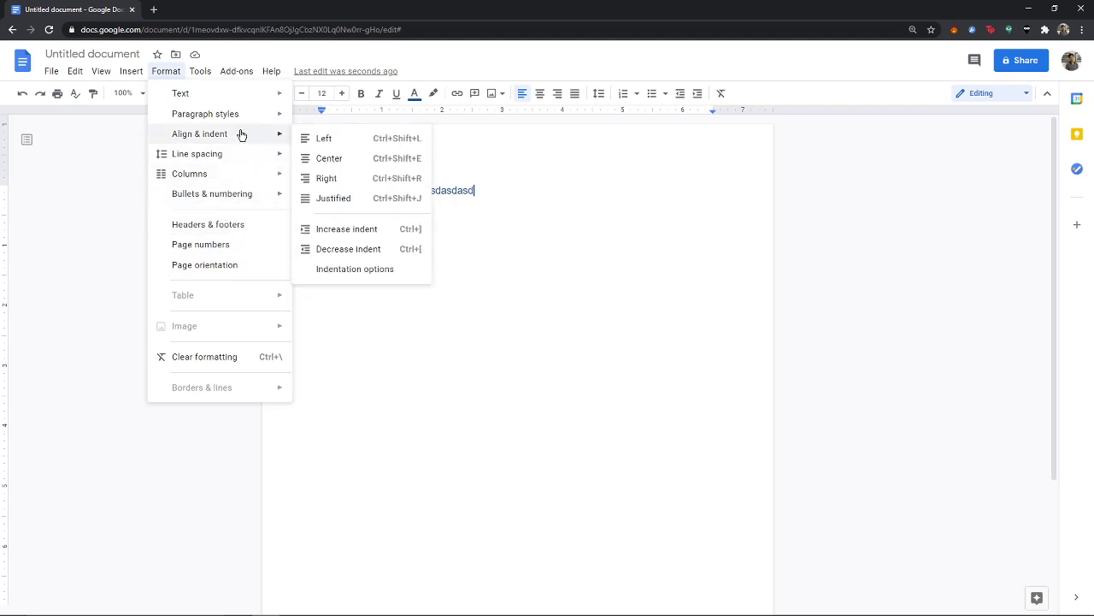
pyautogui.moveTo(254, 116)
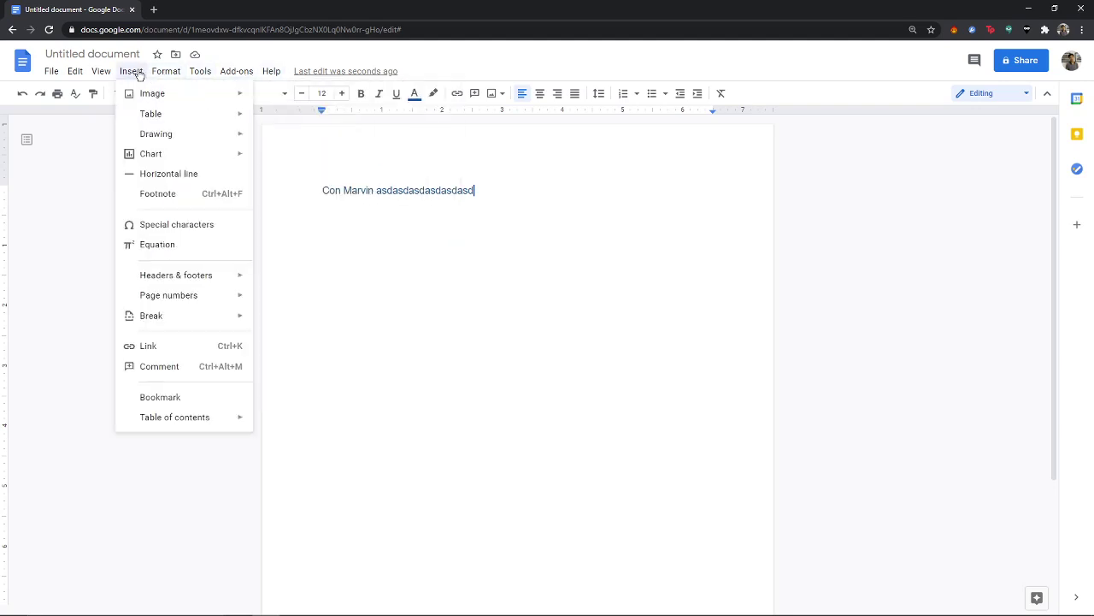
pyautogui.moveTo(84, 74)
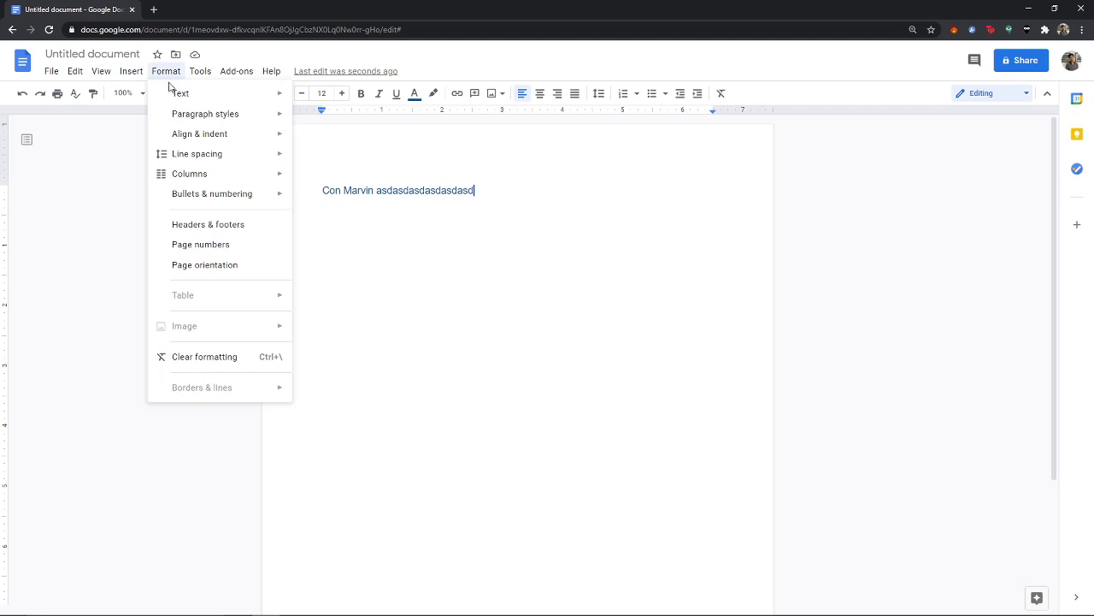
pyautogui.moveTo(201, 162)
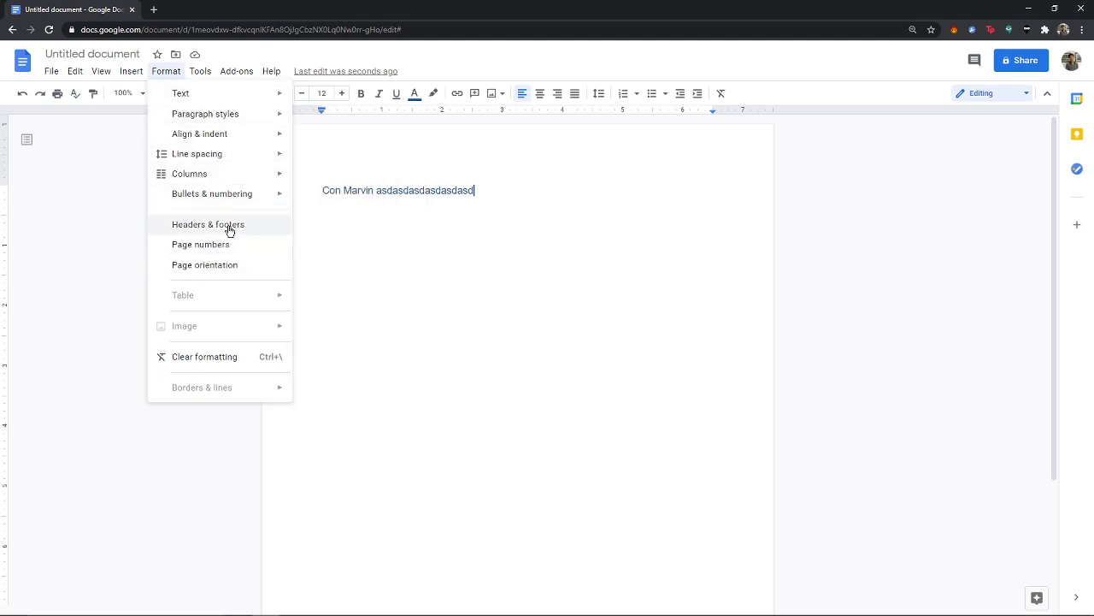
pyautogui.click(325, 125)
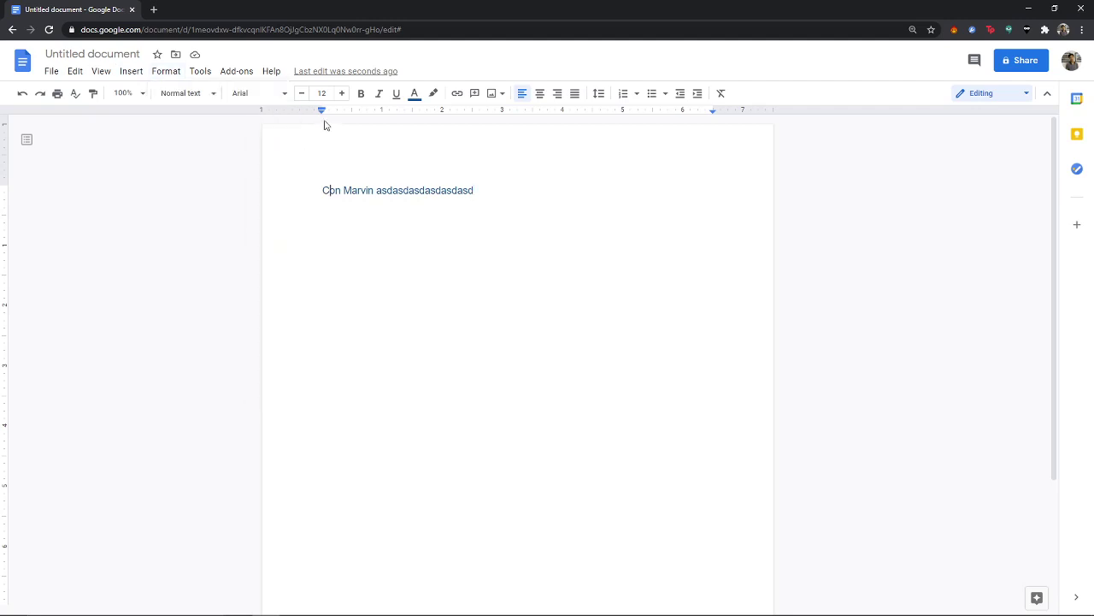